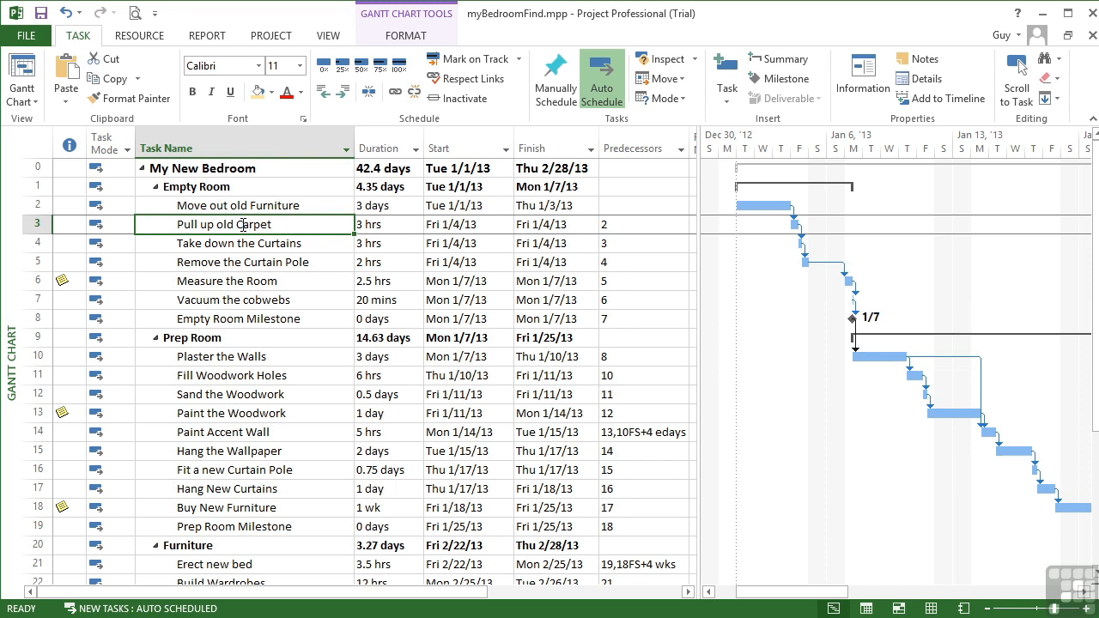
Set up a Find for "furniture" limited to the Name field, with the contains test
{"action": "key", "text": "ctrl+f"}
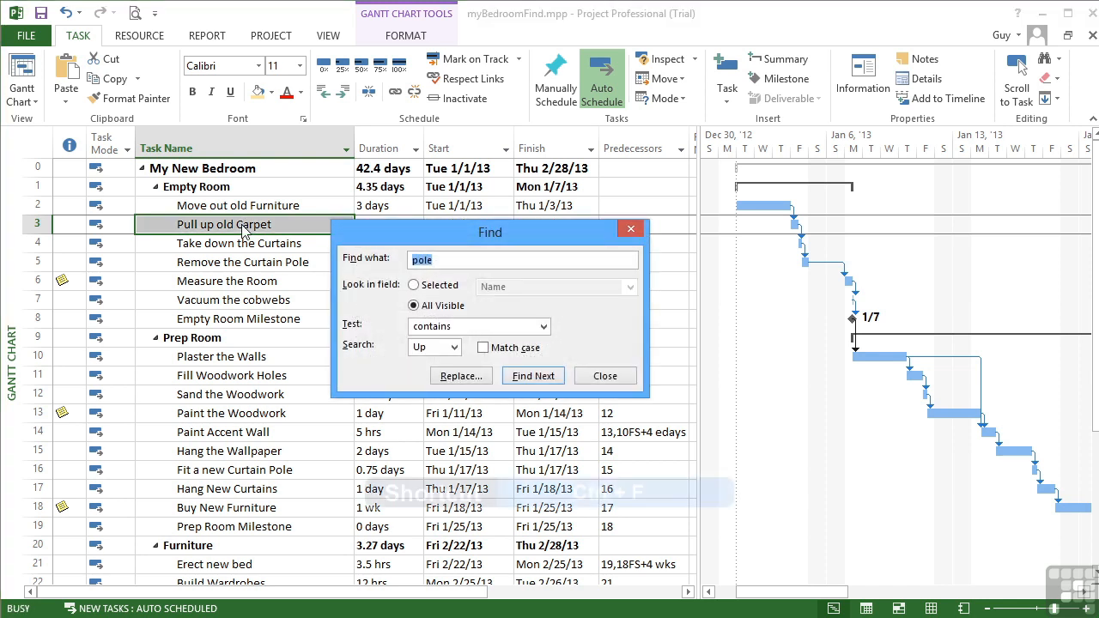
{"action": "key", "text": "Escape"}
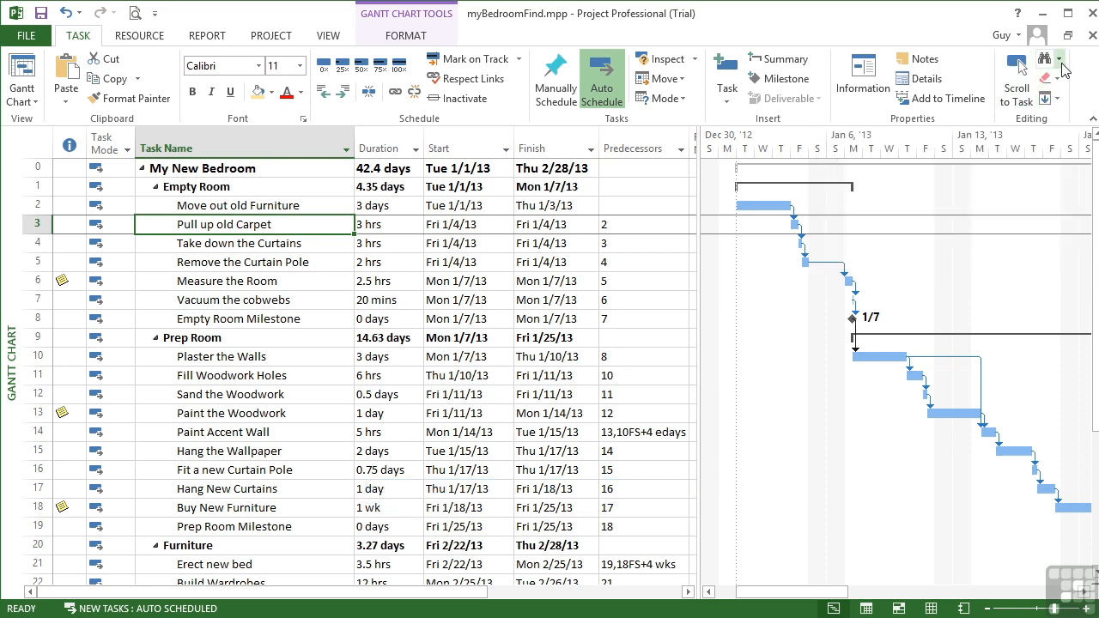
{"action": "left_click", "coordinate": [1058, 59]}
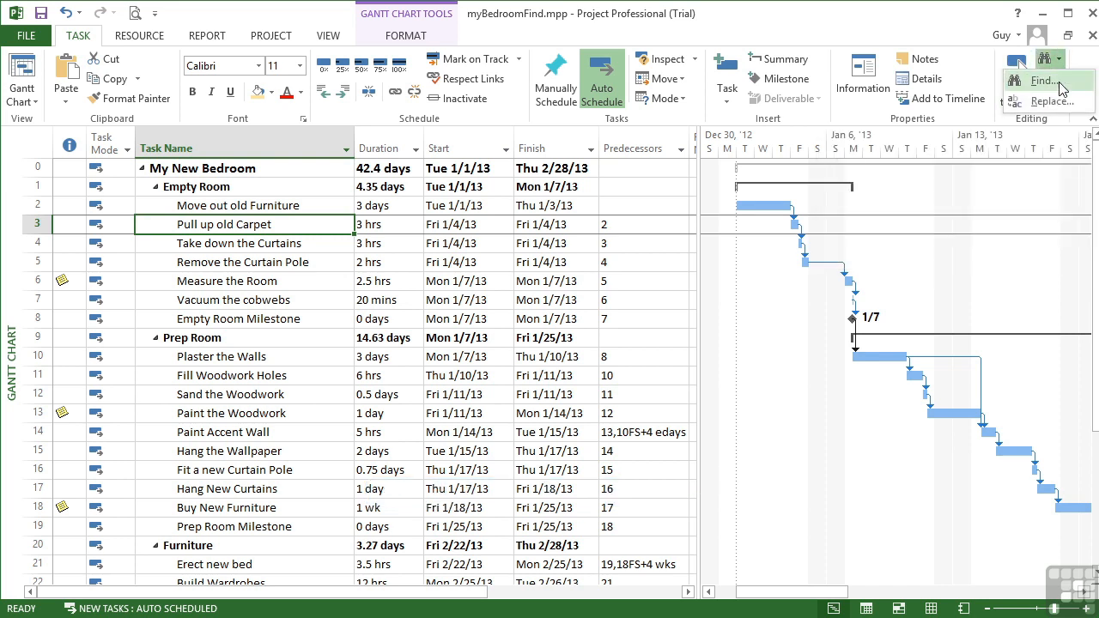
{"action": "left_click", "coordinate": [1054, 86]}
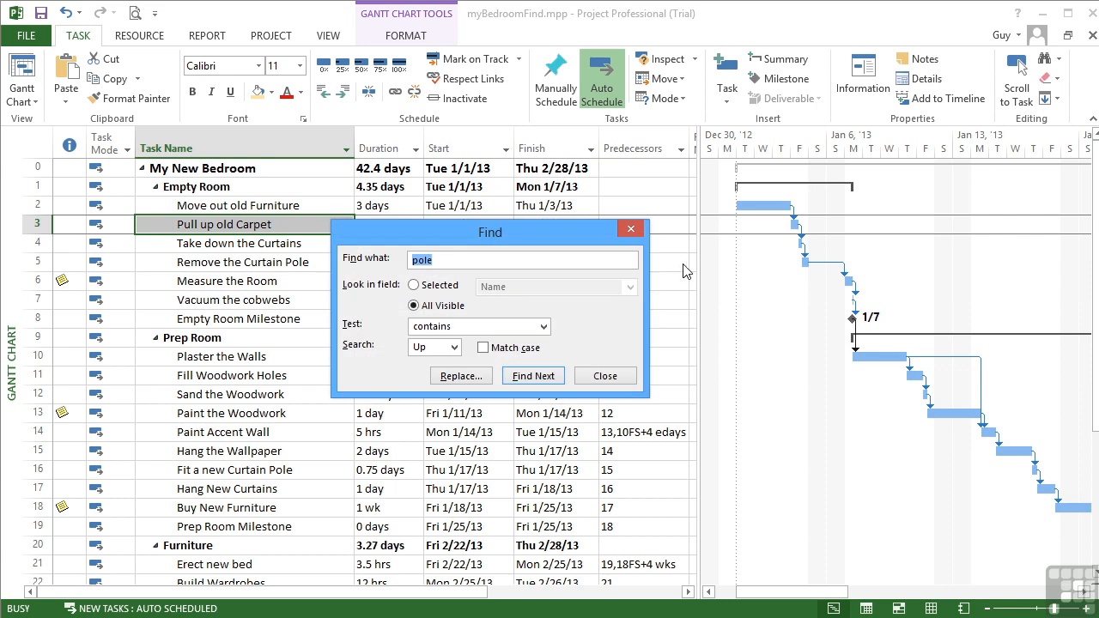
{"action": "type", "text": "furniture"}
{"action": "left_click", "coordinate": [450, 289]}
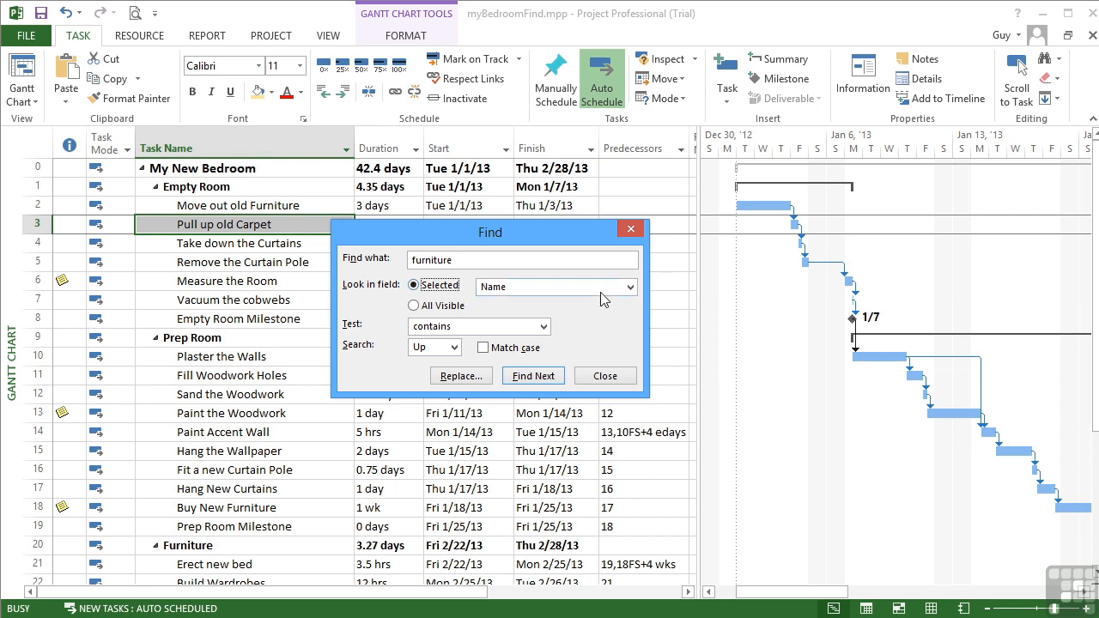
{"action": "left_click", "coordinate": [441, 308]}
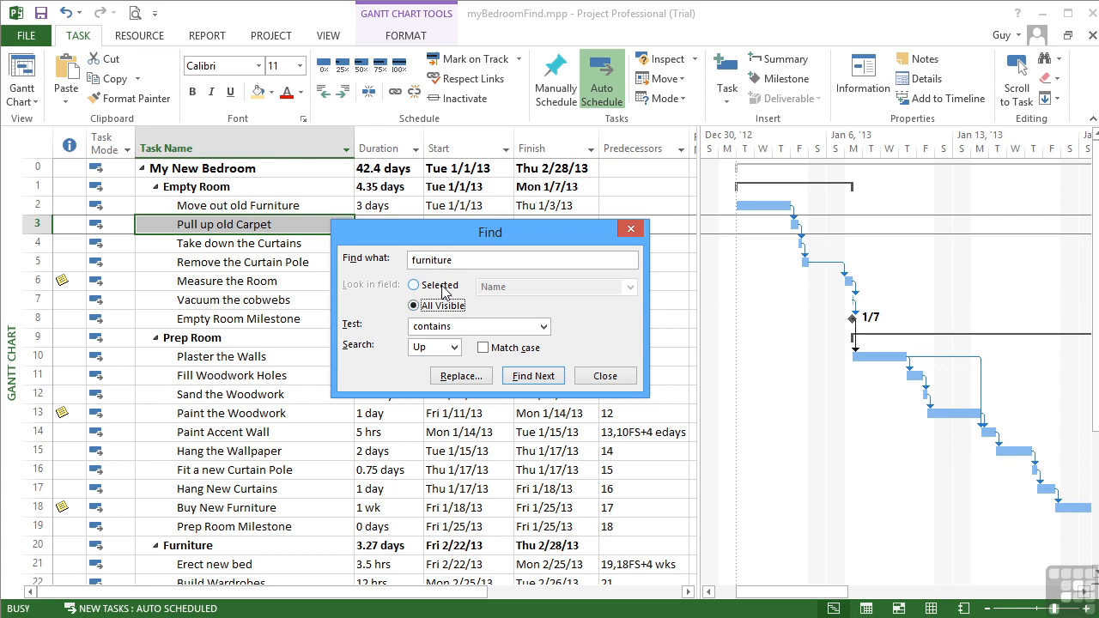
{"action": "left_click", "coordinate": [442, 290]}
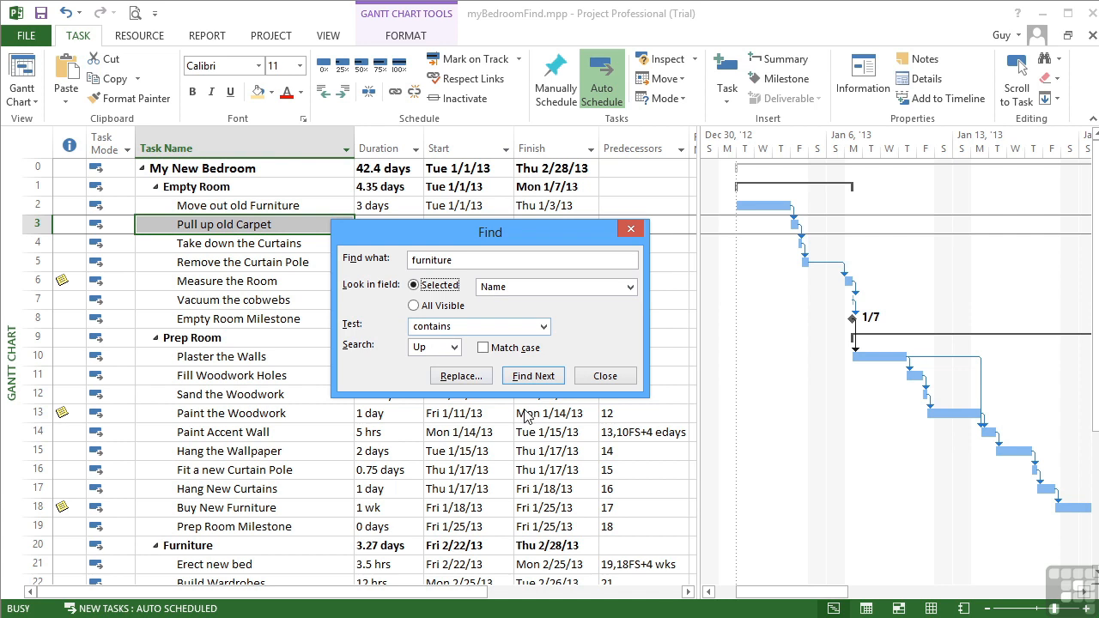
Step upward through the tasks whose names contain "furniture" and close the search
{"action": "left_click", "coordinate": [537, 379]}
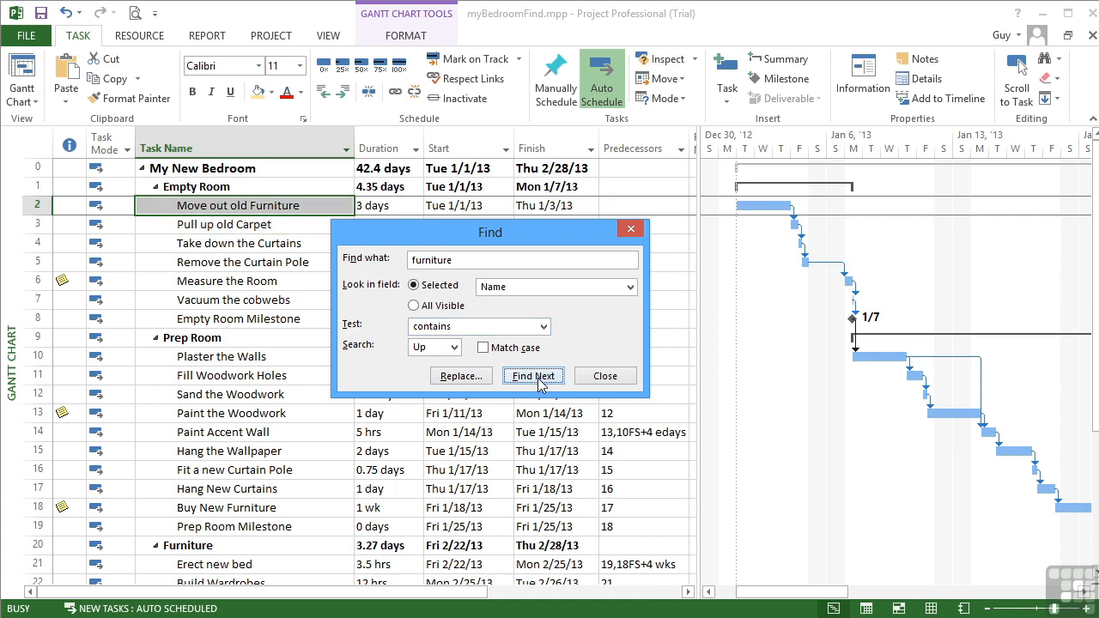
{"action": "left_click", "coordinate": [537, 377]}
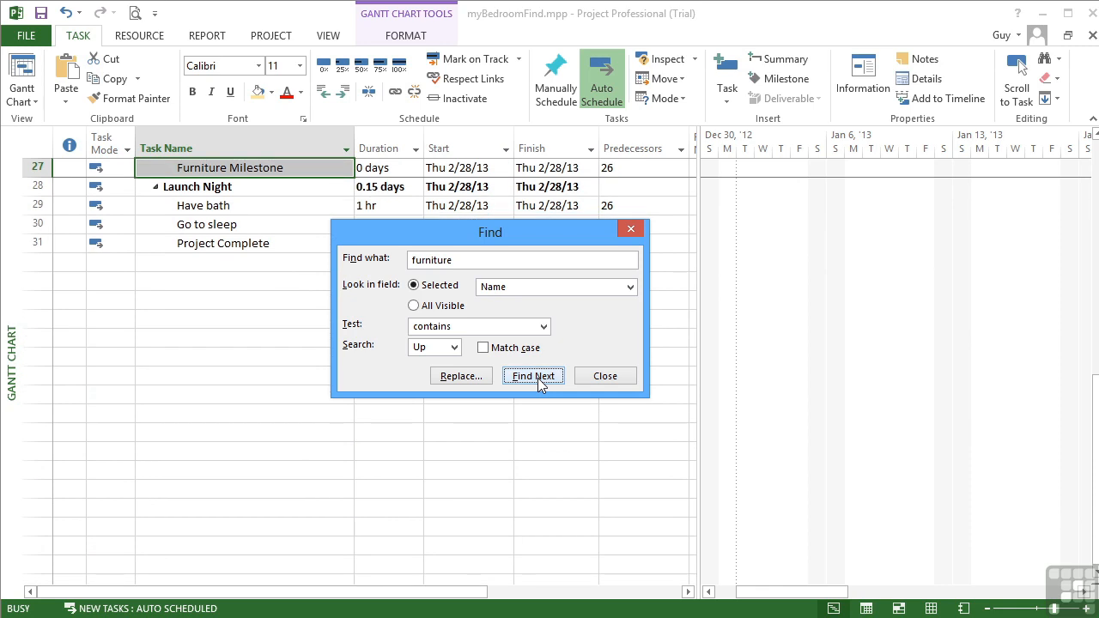
{"action": "left_click", "coordinate": [537, 378]}
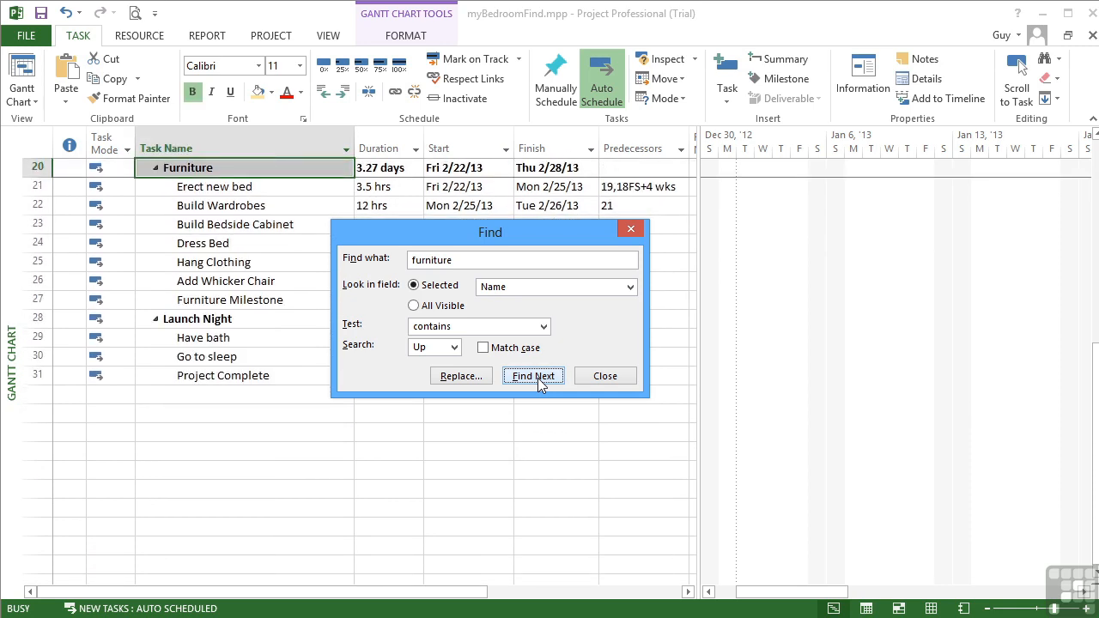
{"action": "left_click", "coordinate": [537, 378]}
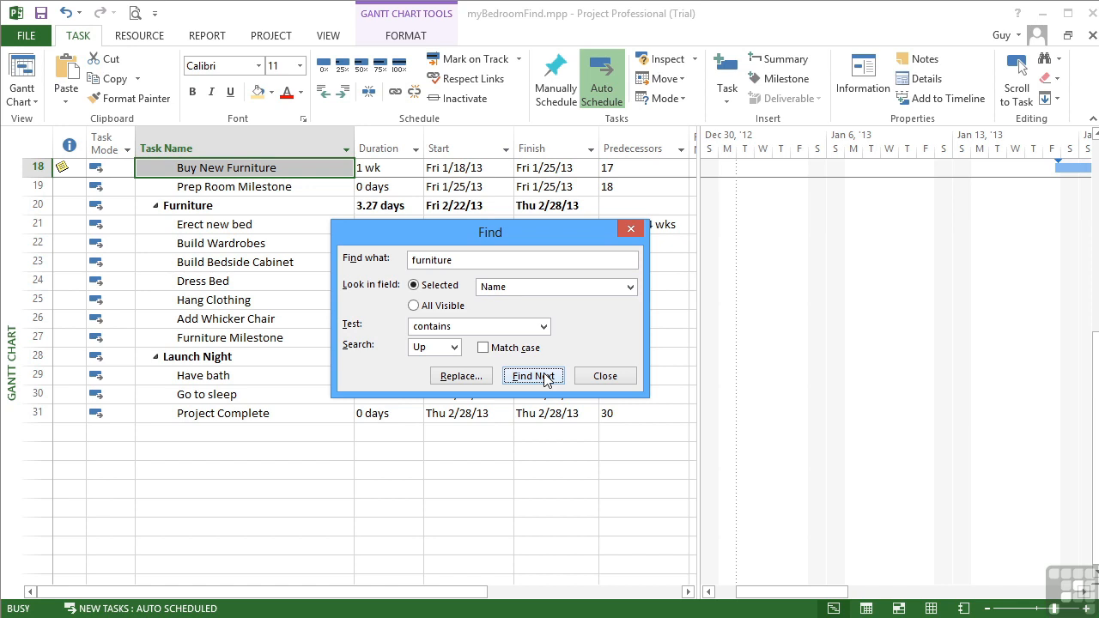
{"action": "left_click", "coordinate": [546, 377]}
{"action": "left_click", "coordinate": [556, 376]}
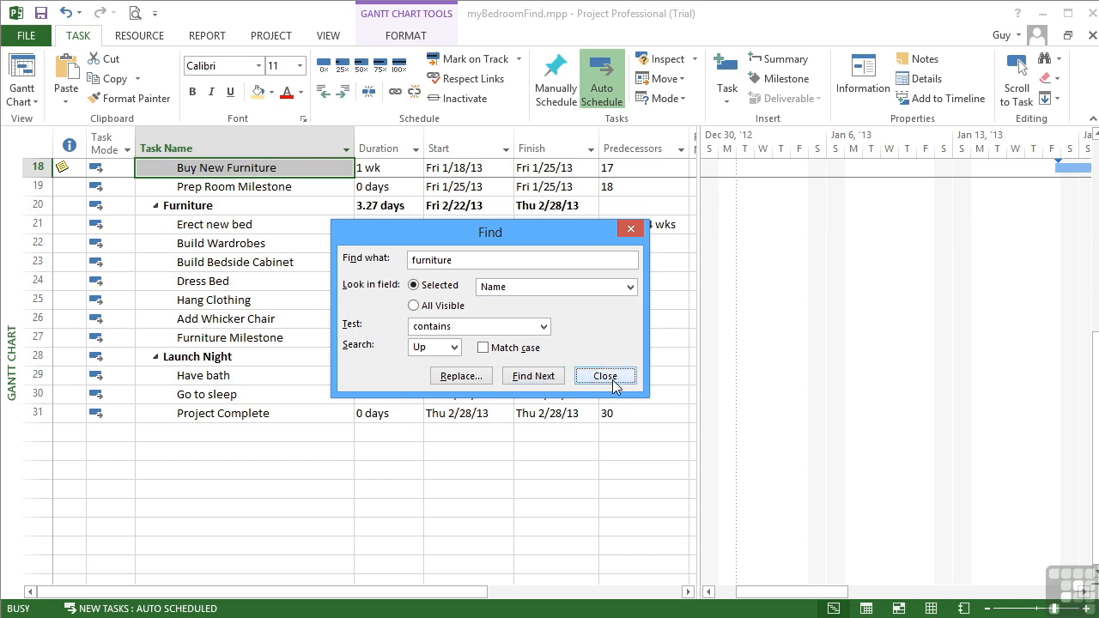
{"action": "left_click", "coordinate": [595, 382]}
Select the Remove the Curtain Pole task in the Empty Room phase
{"action": "scroll", "coordinate": [315, 311], "scroll_direction": "up", "scroll_amount": 6}
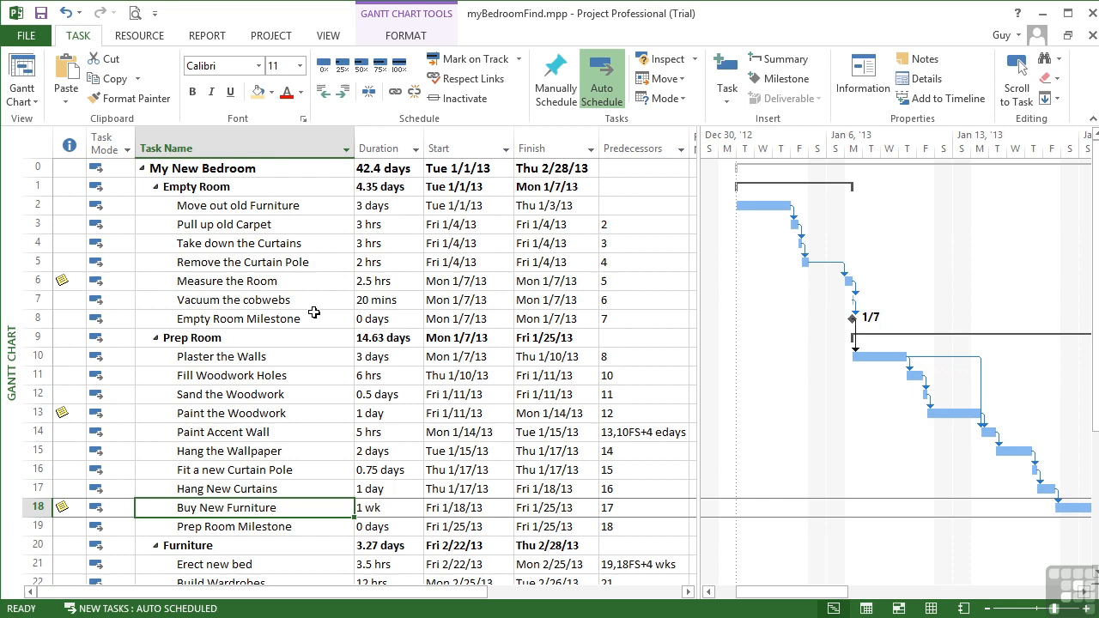
{"action": "left_click", "coordinate": [299, 263]}
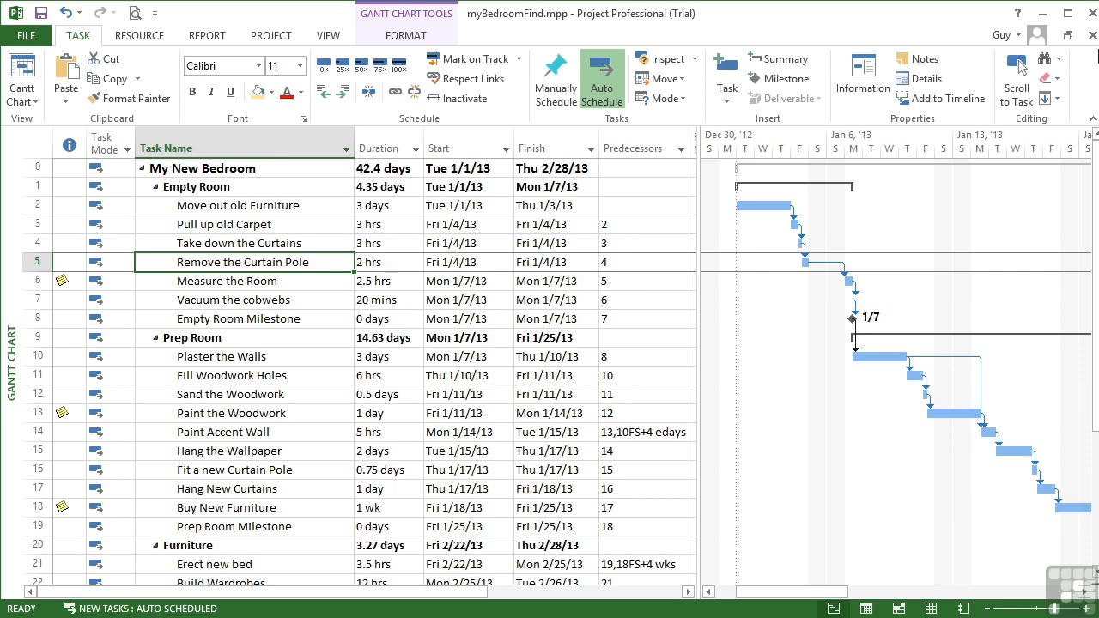
{"action": "left_click", "coordinate": [1061, 60]}
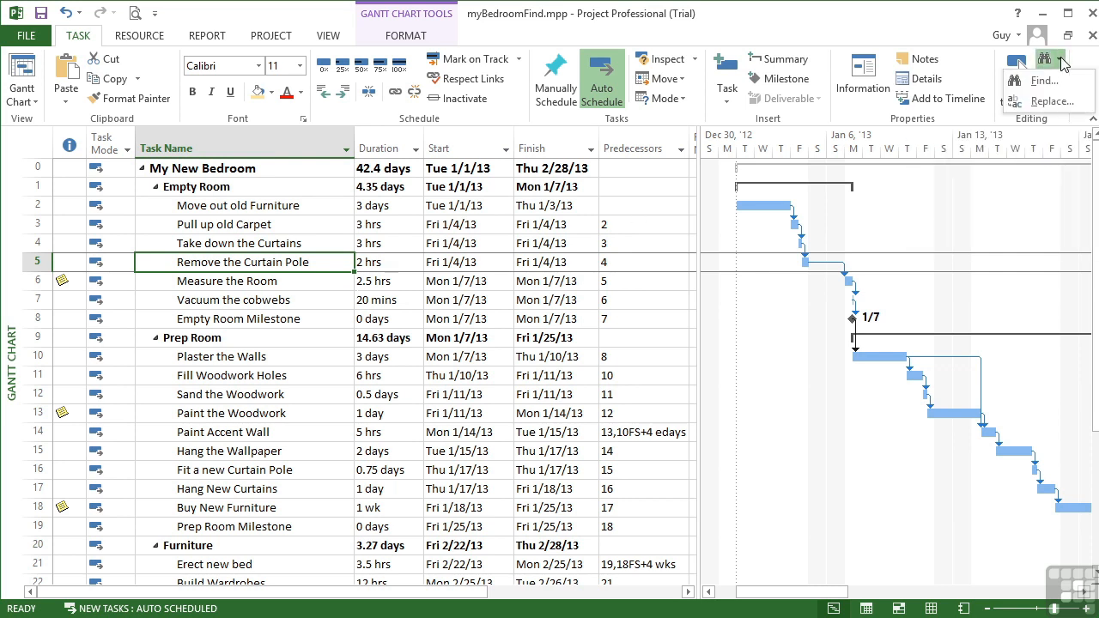
{"action": "left_click", "coordinate": [1075, 66]}
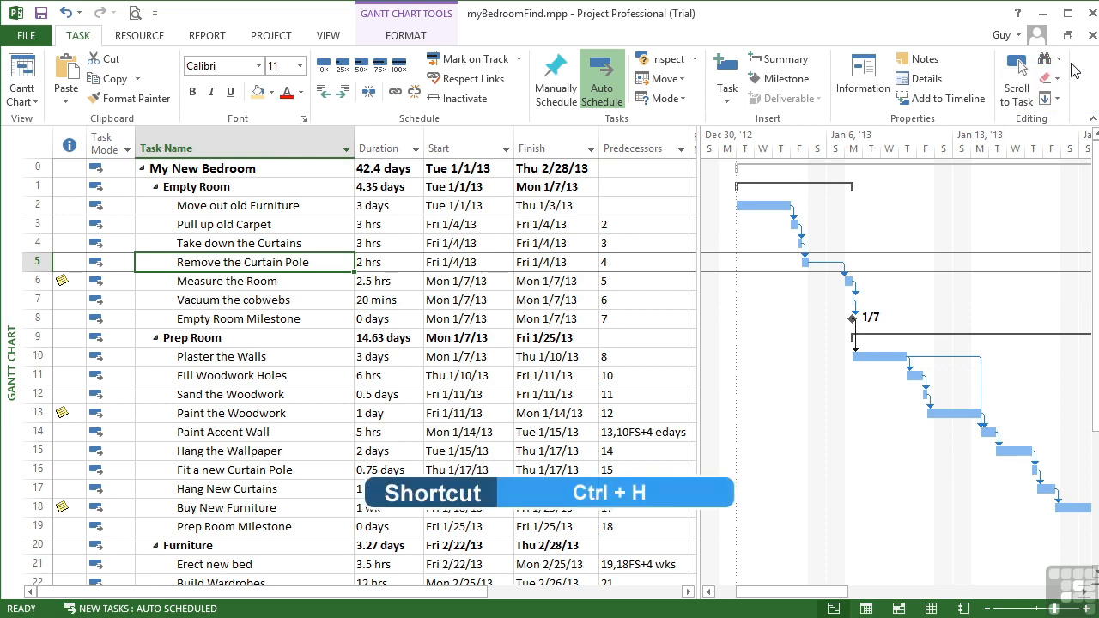
{"action": "key", "text": "ctrl+h"}
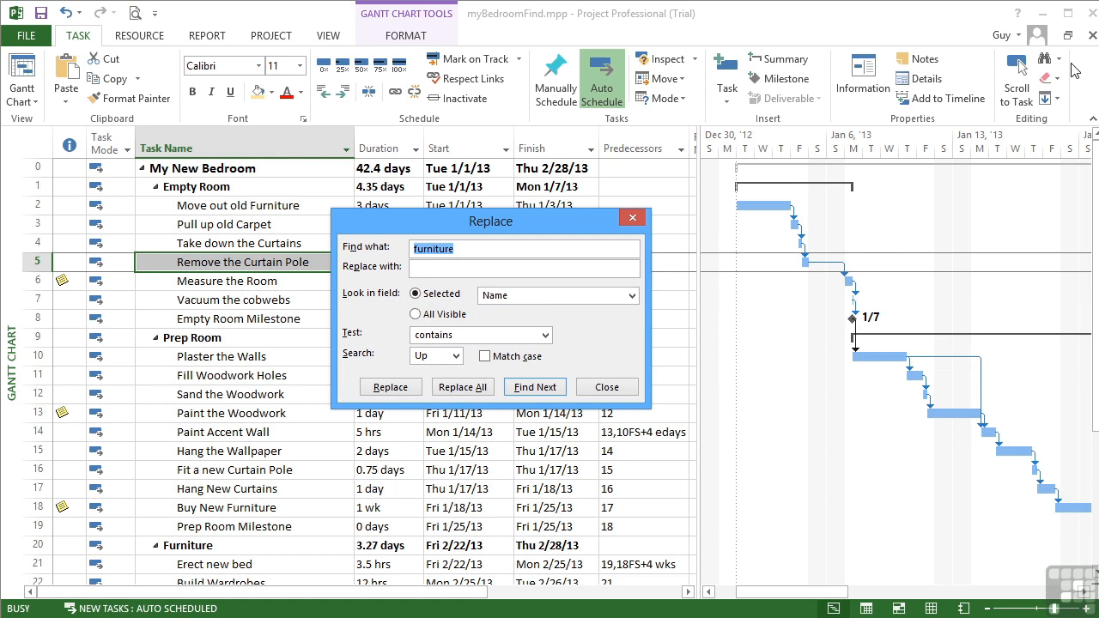
{"action": "left_click", "coordinate": [606, 386]}
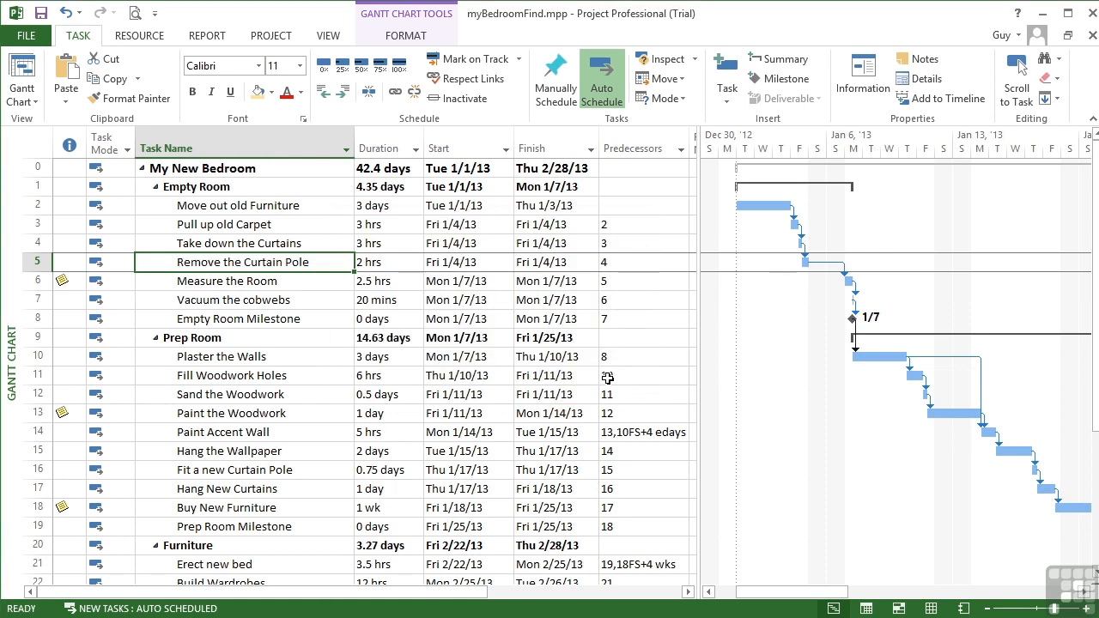
Find the next task below whose name contains "pole", with the search direction set to Down
{"action": "key", "text": "ctrl+f"}
{"action": "type", "text": "pole"}
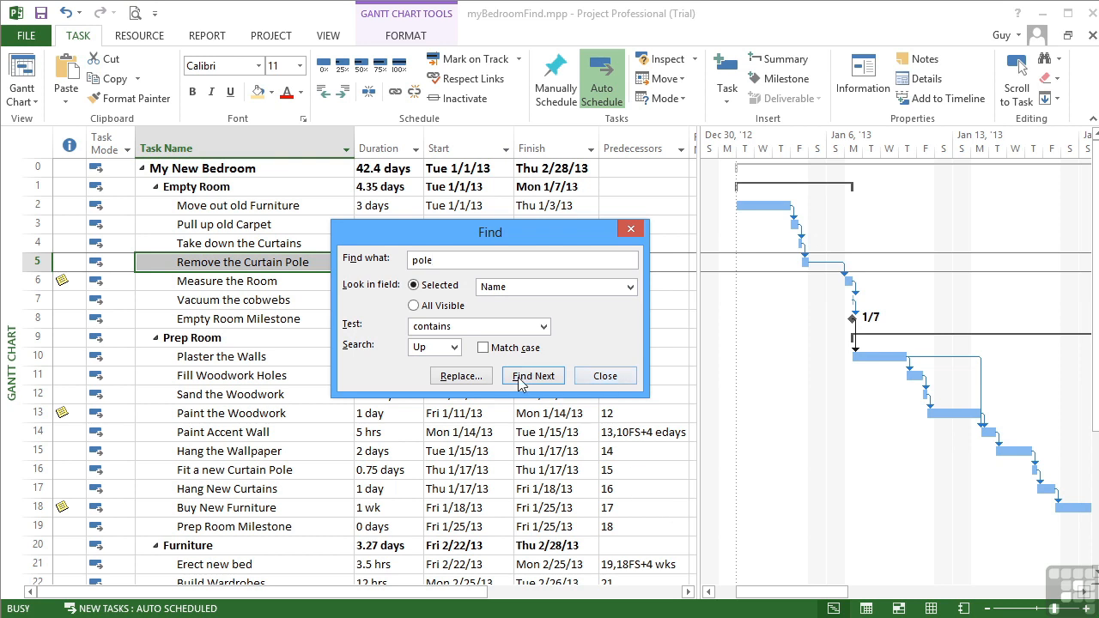
{"action": "left_click", "coordinate": [451, 347]}
{"action": "left_click", "coordinate": [442, 375]}
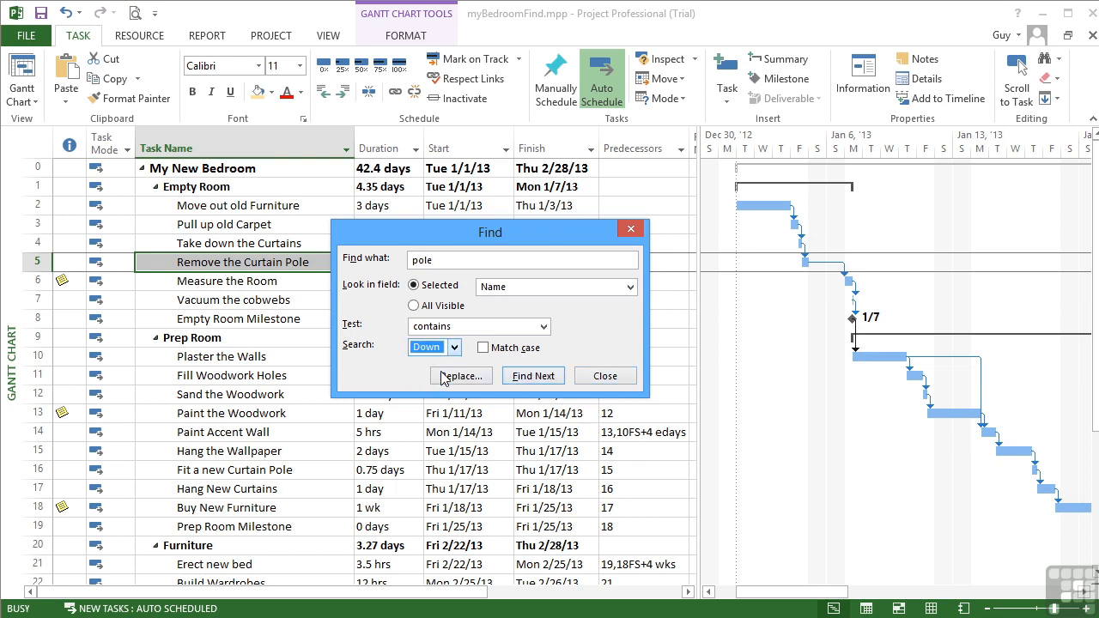
{"action": "left_click", "coordinate": [531, 377]}
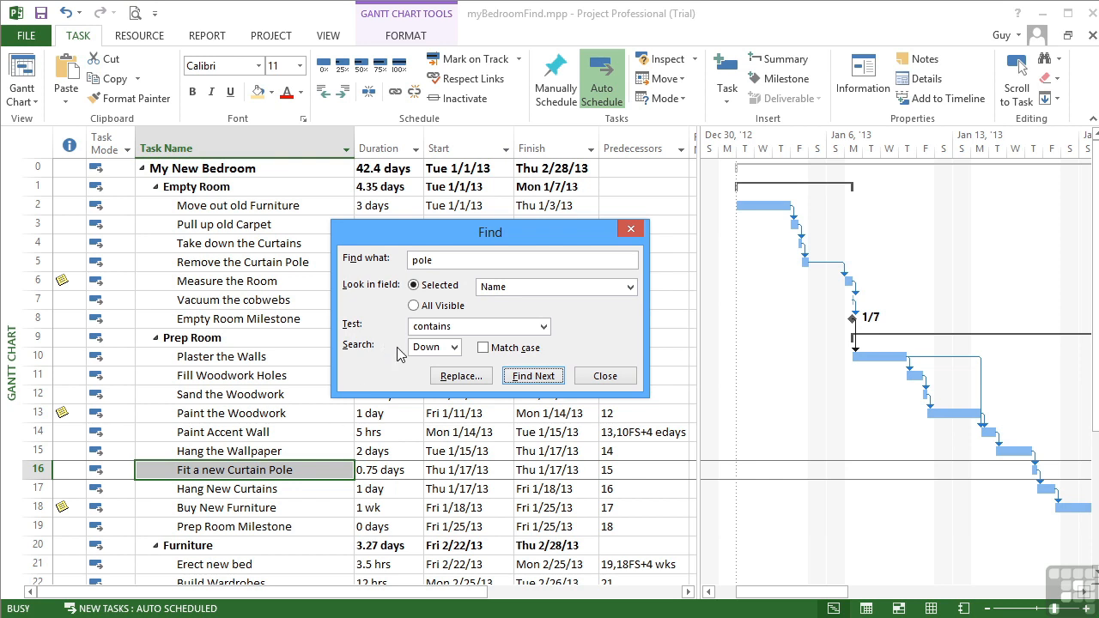
Replace "pole" with "rail" one match at a time in both curtain pole task names, then close the replacement dialog
{"action": "left_click", "coordinate": [461, 375]}
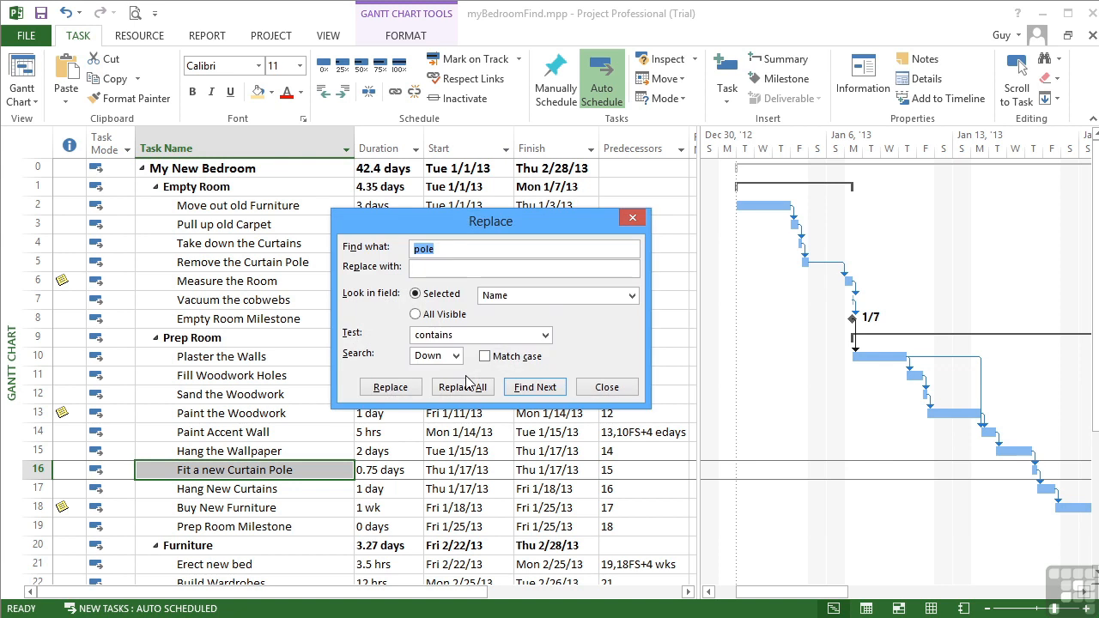
{"action": "left_click", "coordinate": [430, 267]}
{"action": "type", "text": "rail"}
{"action": "left_click", "coordinate": [387, 388]}
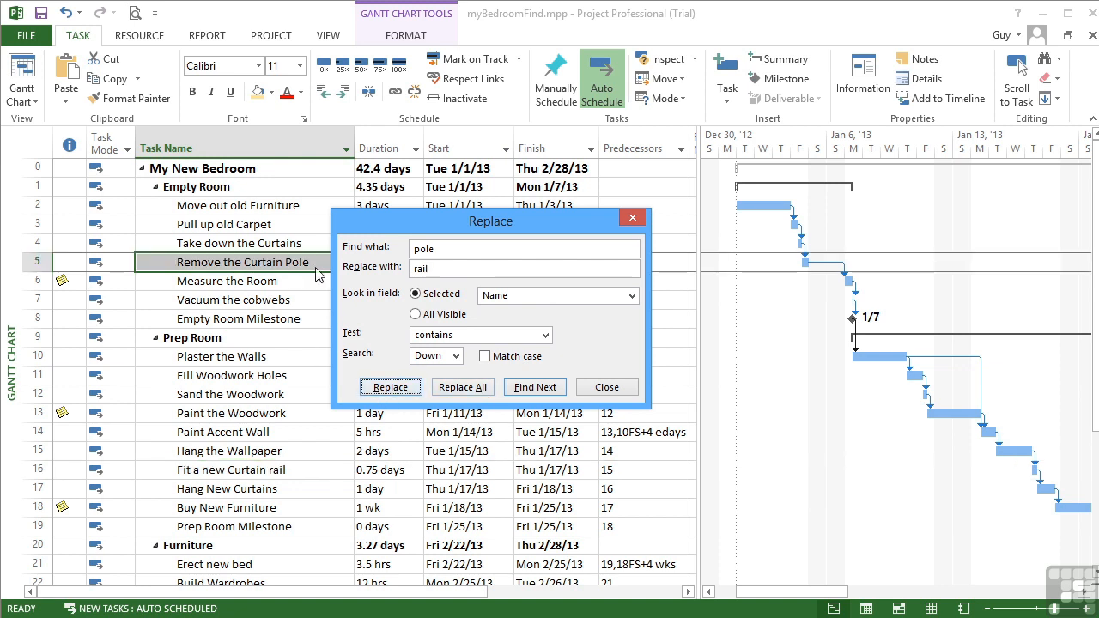
{"action": "left_click", "coordinate": [416, 391]}
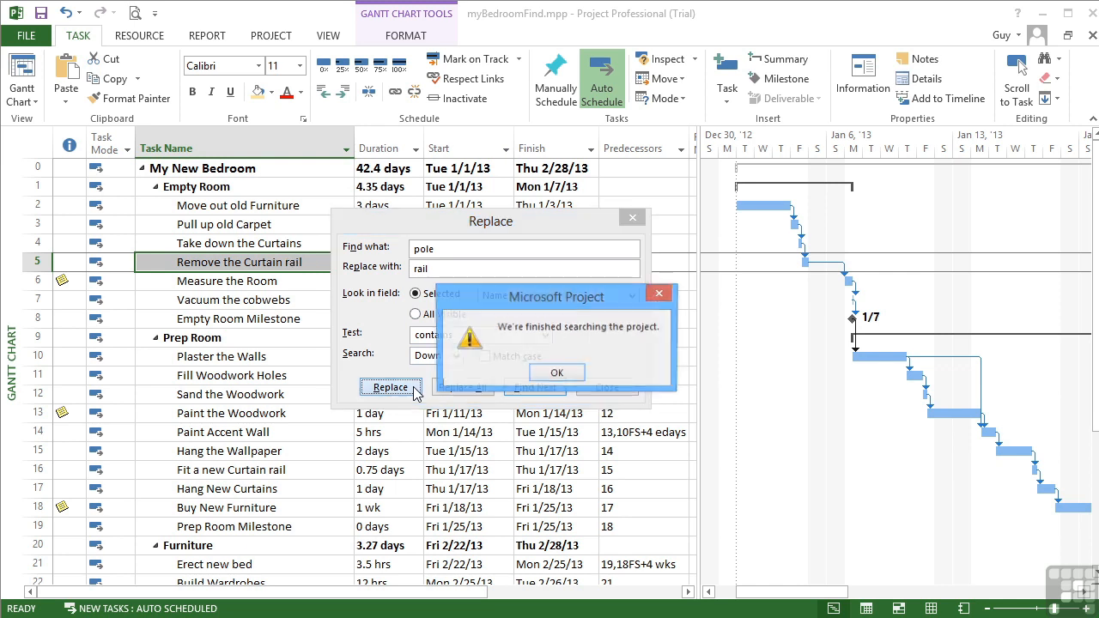
{"action": "left_click", "coordinate": [556, 374]}
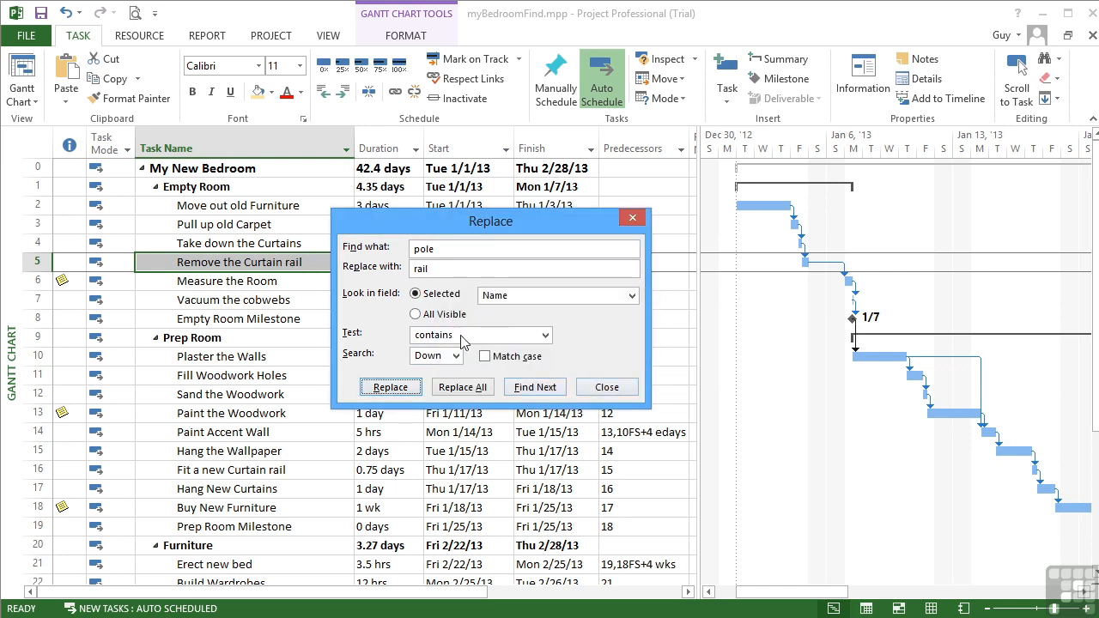
{"action": "left_click", "coordinate": [607, 388]}
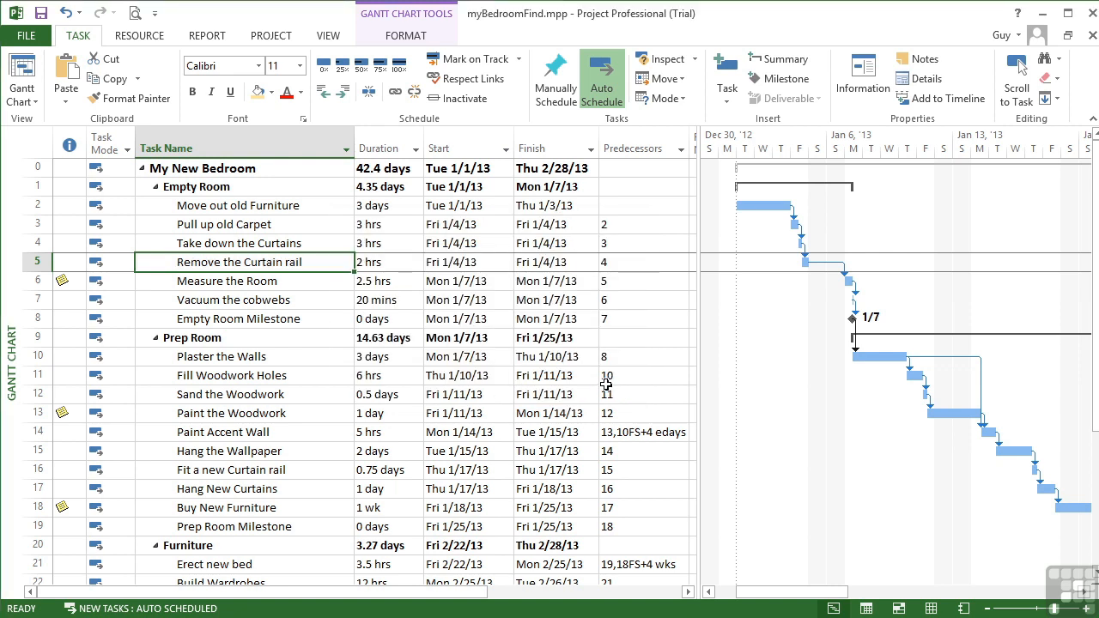
Replace all occurrences of "woodwork" with "joinery" in the task names and close the replacement dialog
{"action": "key", "text": "ctrl+h"}
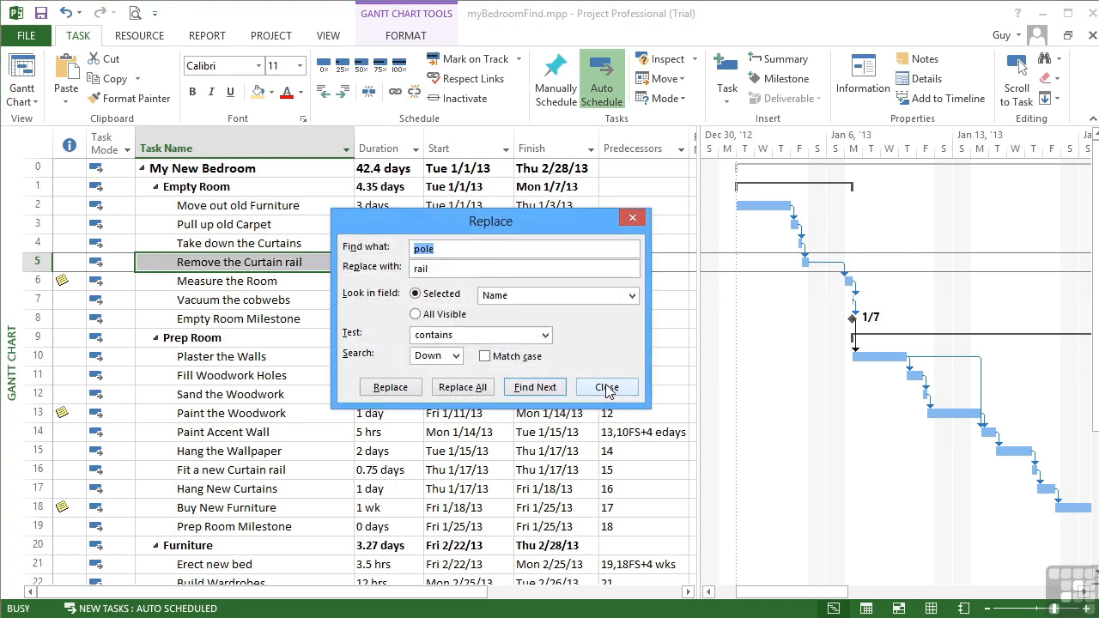
{"action": "left_click", "coordinate": [445, 249]}
{"action": "key", "text": "BackSpace"}
{"action": "key", "text": "BackSpace"}
{"action": "key", "text": "BackSpace"}
{"action": "key", "text": "BackSpace"}
{"action": "type", "text": "woodwork"}
{"action": "key", "text": "Tab"}
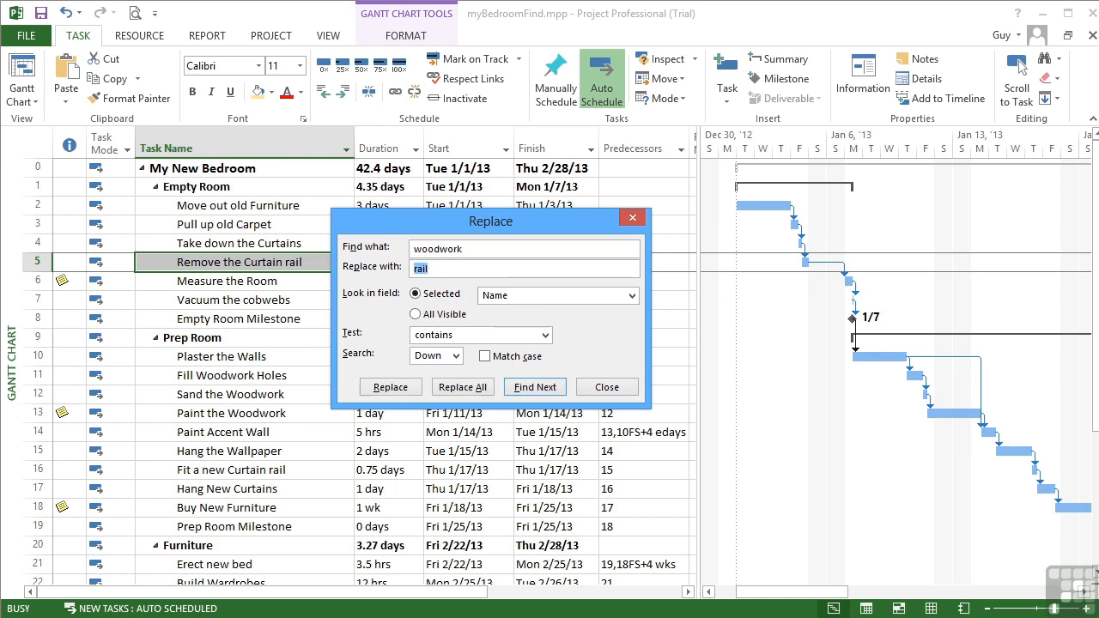
{"action": "type", "text": "joinery"}
{"action": "left_click", "coordinate": [453, 388]}
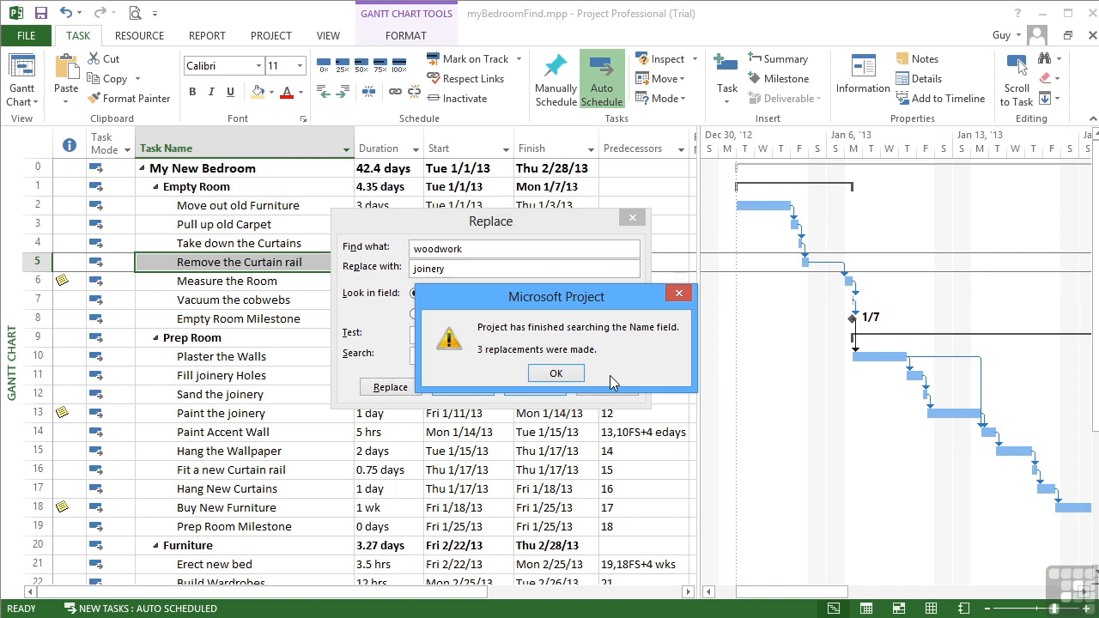
{"action": "left_click", "coordinate": [554, 375]}
{"action": "left_click", "coordinate": [615, 391]}
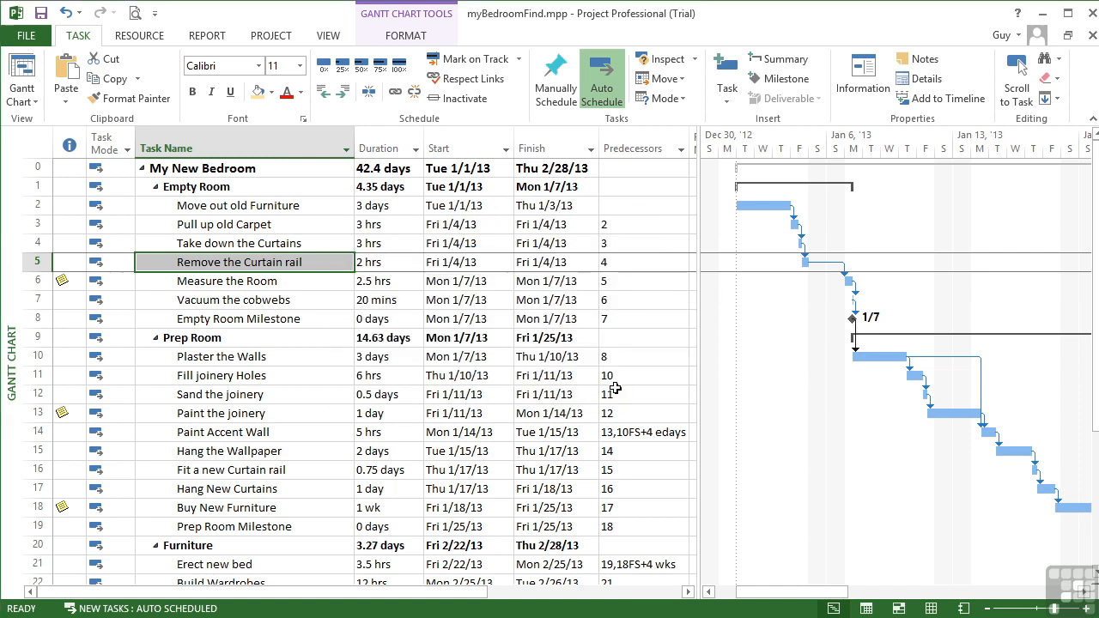
Find the task names containing "joinery" from the Prep Room summary task down, close the search dialog and repeat the last search
{"action": "left_click", "coordinate": [337, 343]}
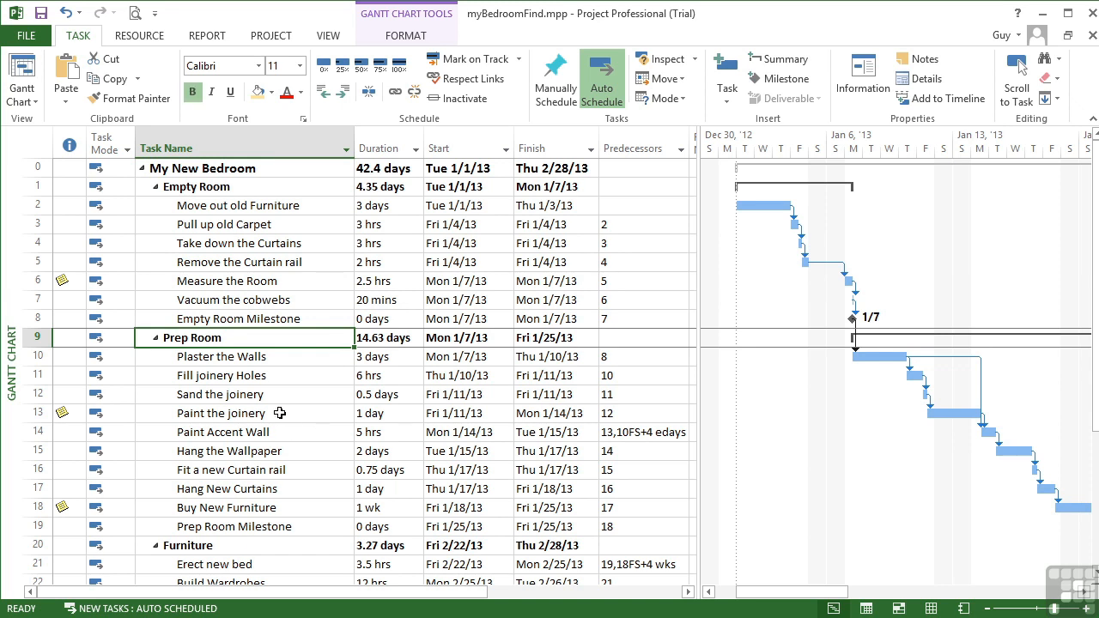
{"action": "scroll", "coordinate": [284, 413], "scroll_direction": "down", "scroll_amount": 5}
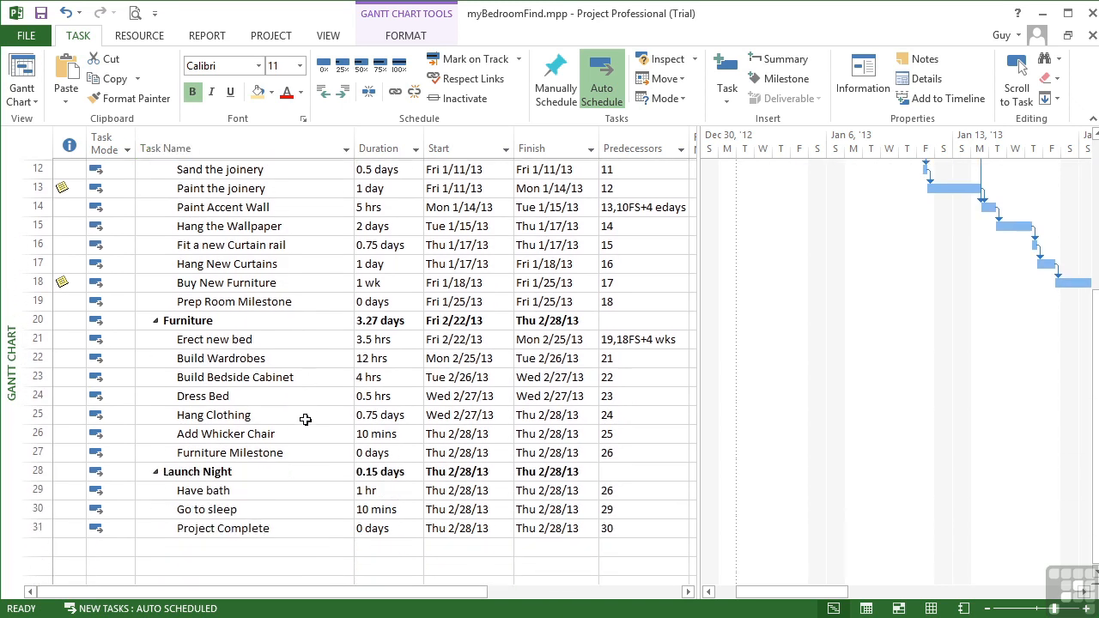
{"action": "scroll", "coordinate": [305, 419], "scroll_direction": "up", "scroll_amount": 4}
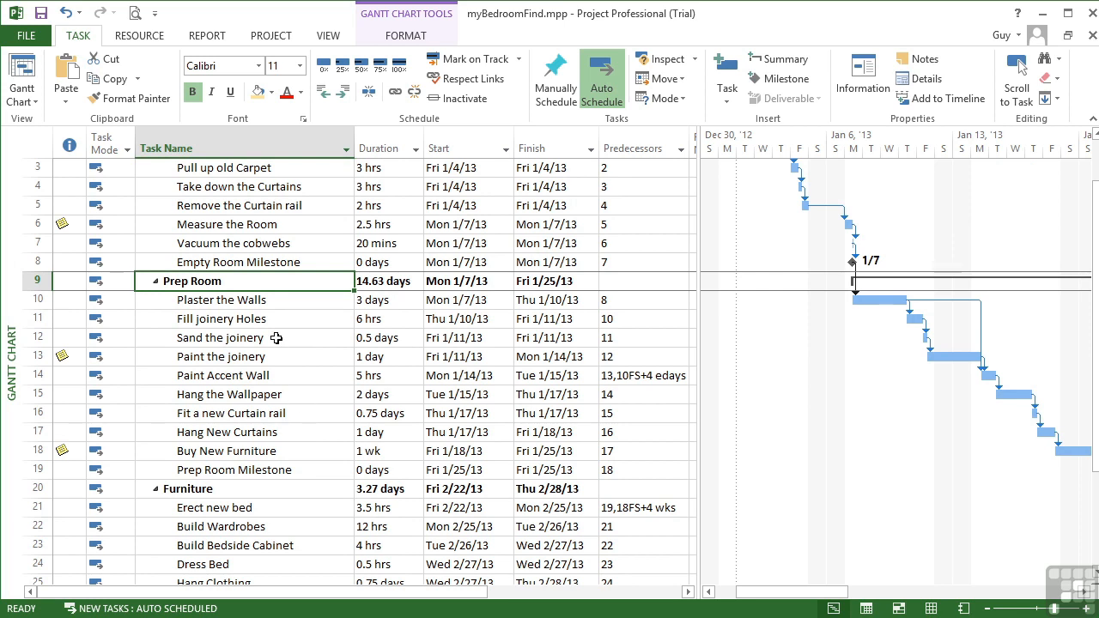
{"action": "scroll", "coordinate": [276, 337], "scroll_direction": "up", "scroll_amount": 1}
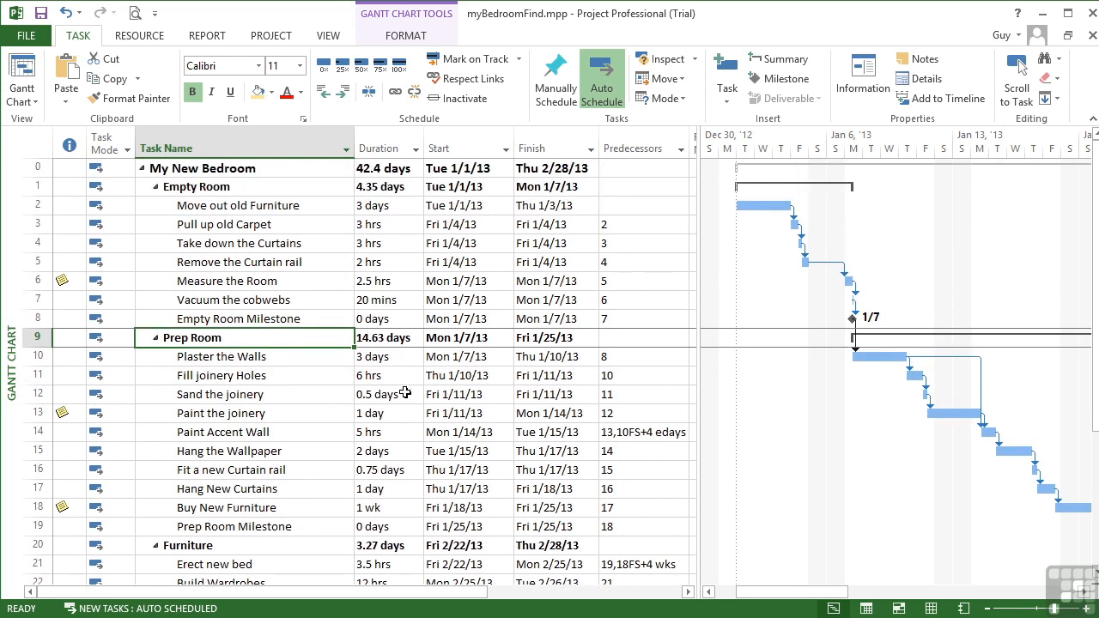
{"action": "key", "text": "ctrl+f"}
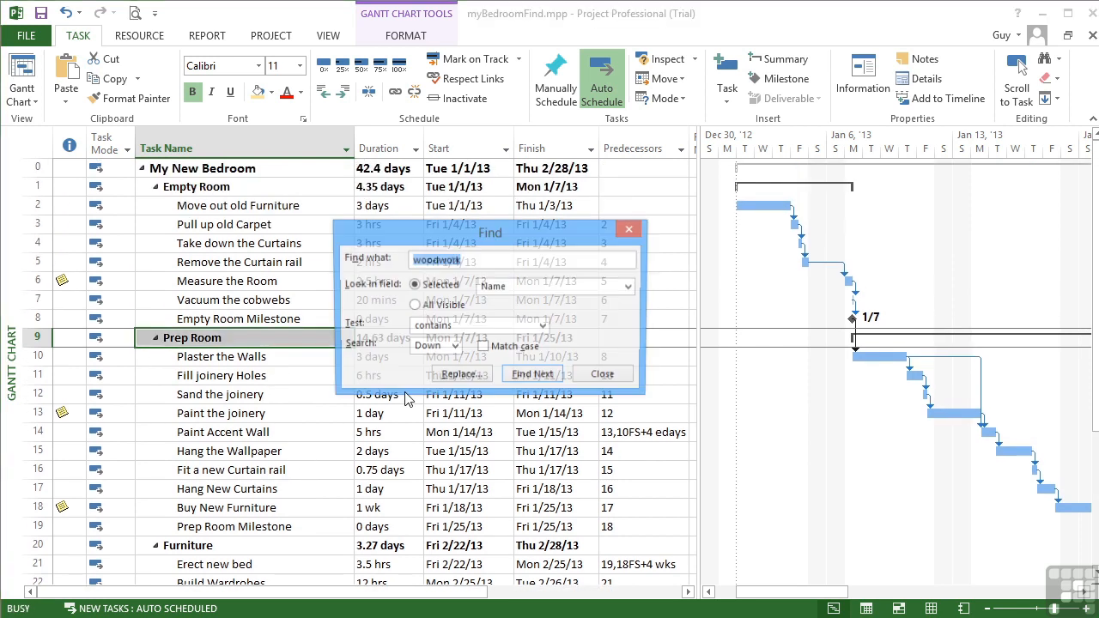
{"action": "type", "text": "joine"}
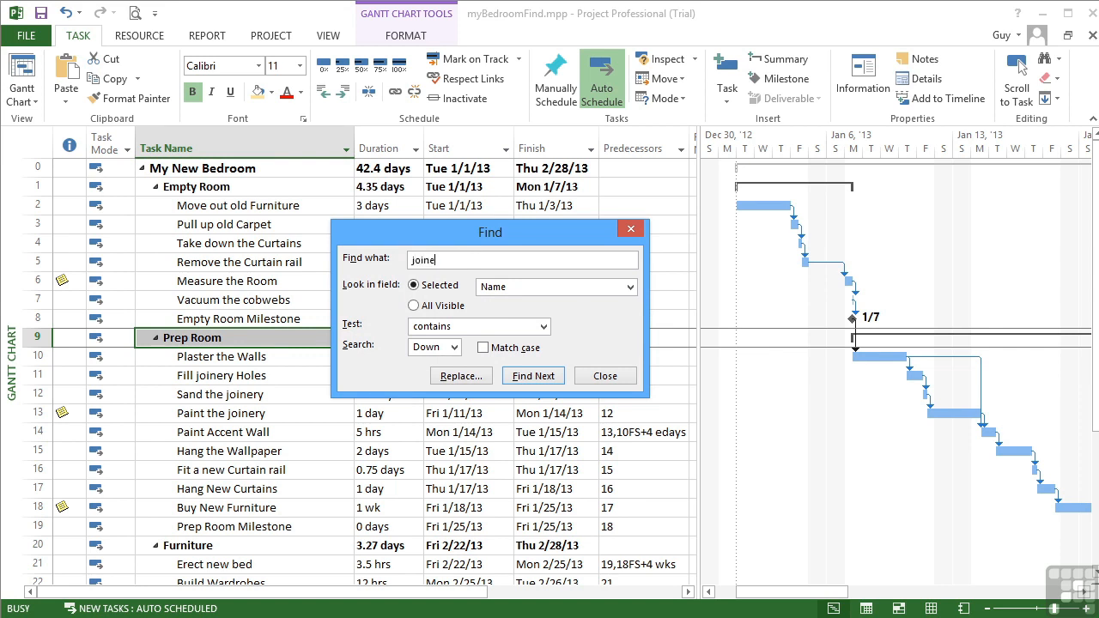
{"action": "type", "text": "ry"}
{"action": "left_click", "coordinate": [533, 376]}
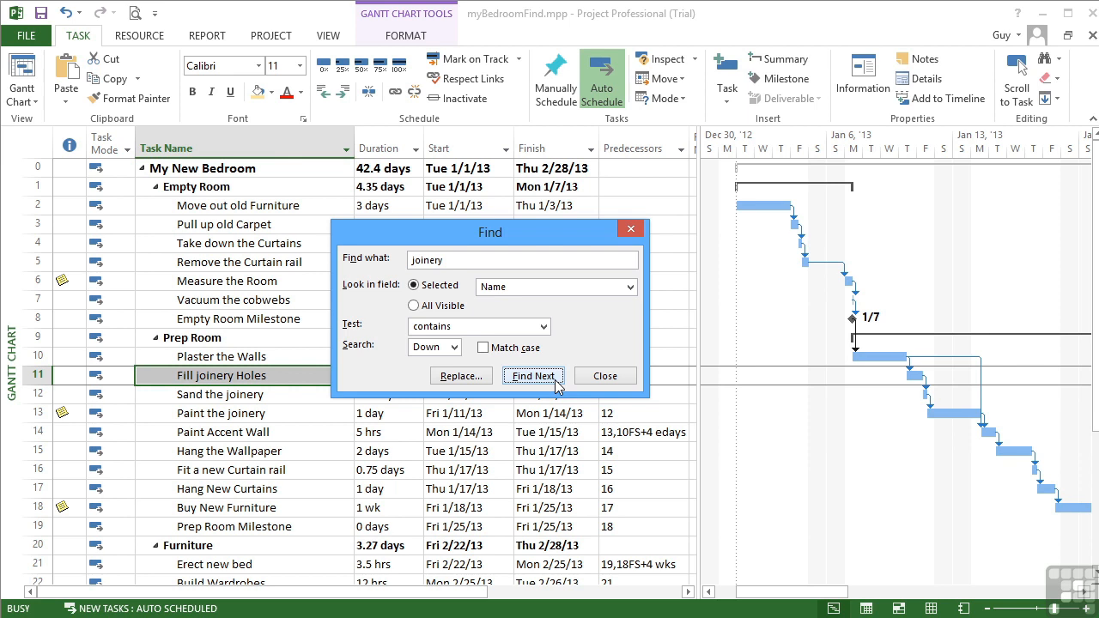
{"action": "left_click", "coordinate": [555, 383]}
{"action": "left_click", "coordinate": [556, 383]}
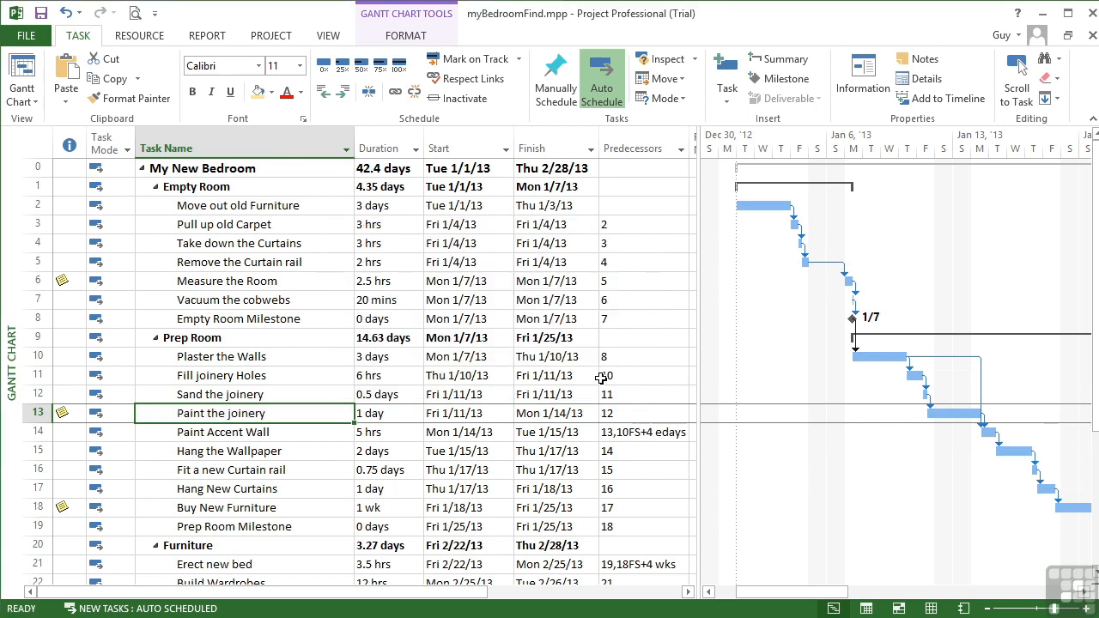
{"action": "key", "text": "shift+F4"}
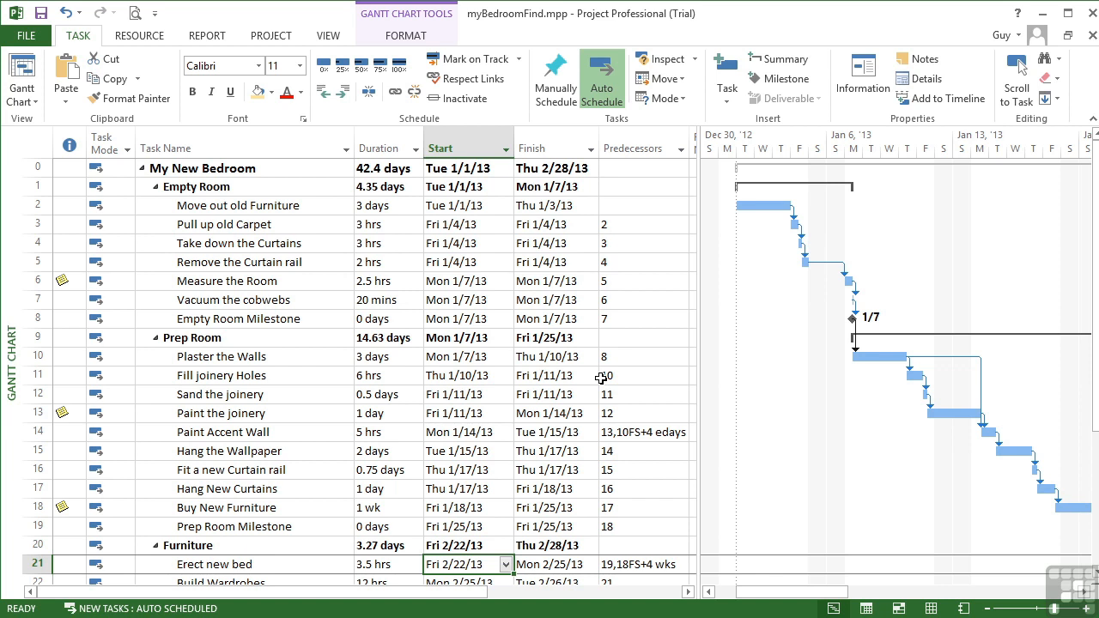
Search all visible fields for "Fri" starting from the My New Bedroom summary task, and move the search dialog clear of the table
{"action": "left_click", "coordinate": [222, 171]}
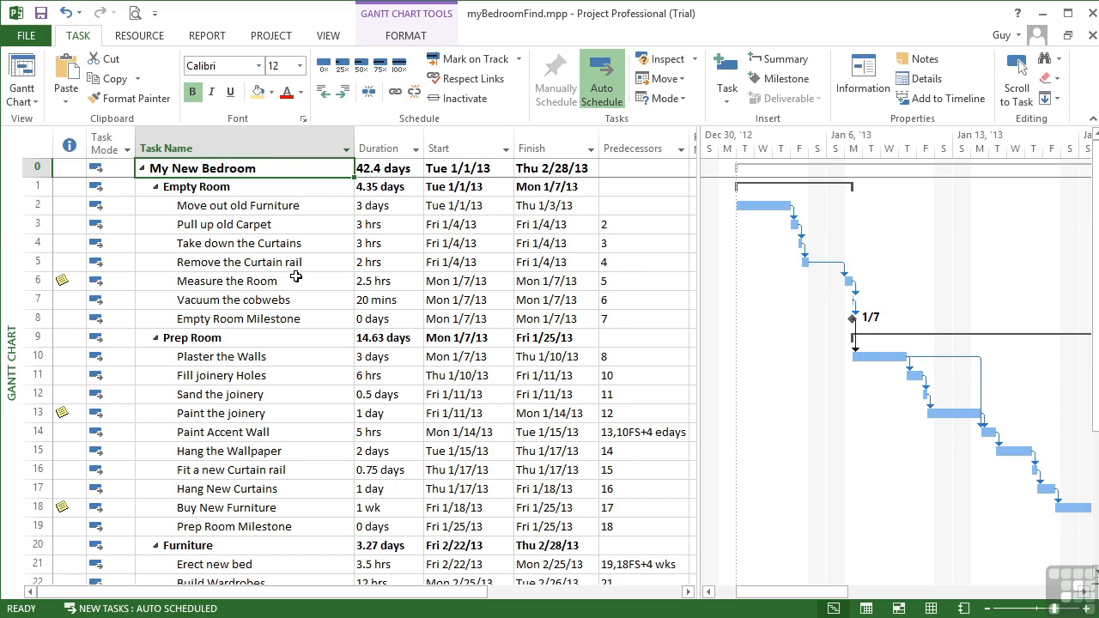
{"action": "key", "text": "ctrl+f"}
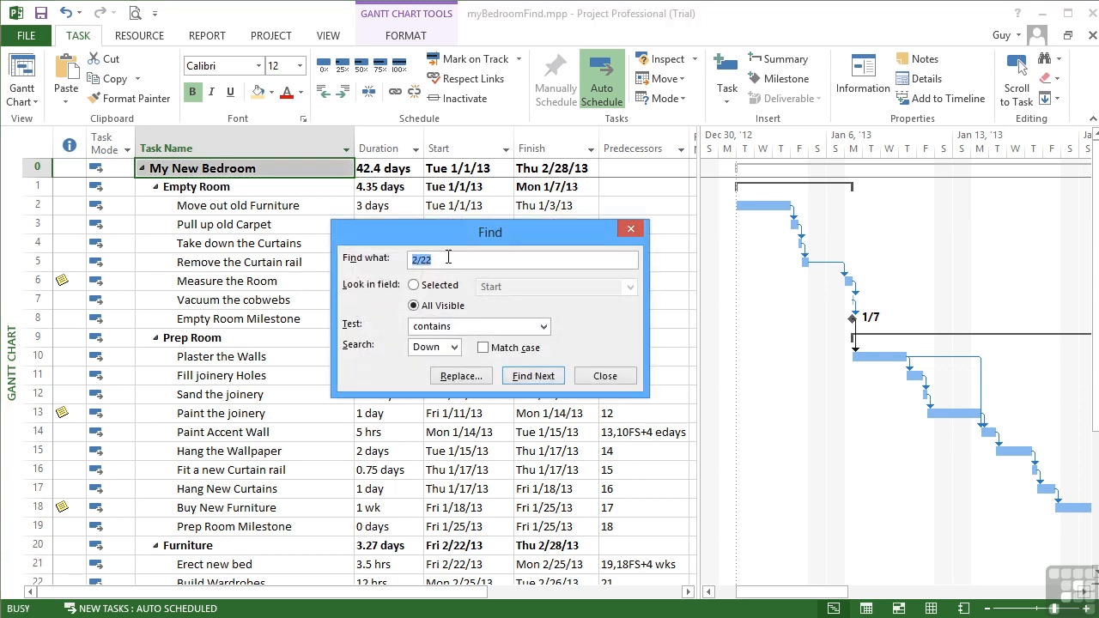
{"action": "type", "text": "Fri"}
{"action": "left_click", "coordinate": [442, 307]}
{"action": "left_click", "coordinate": [562, 379]}
{"action": "left_click_drag", "start_coordinate": [540, 232], "coordinate": [893, 196]}
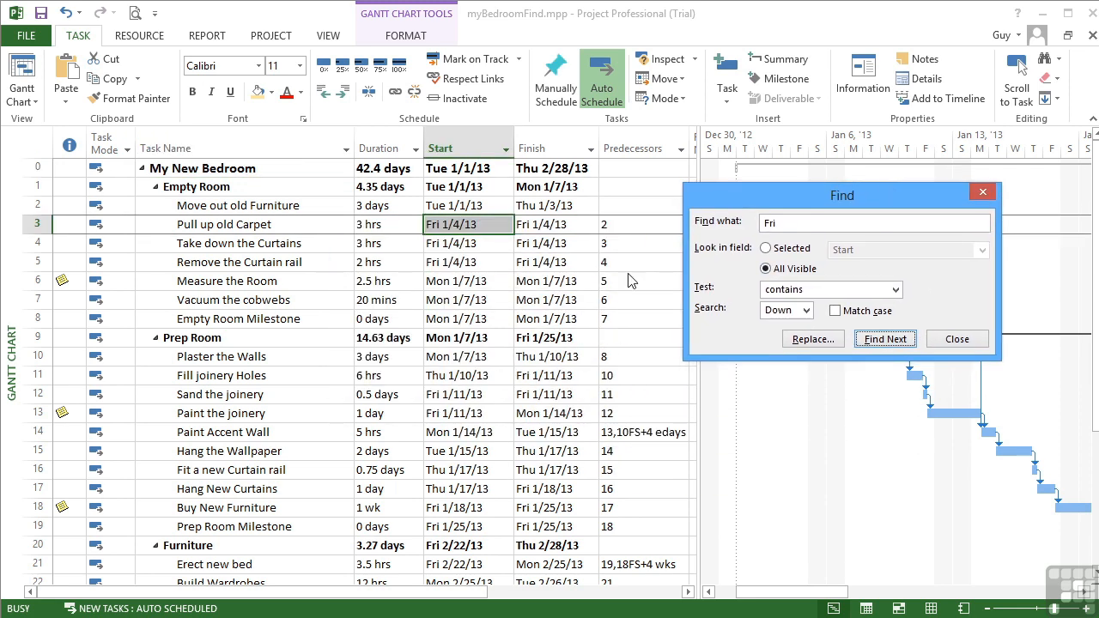
Step through the successive "Fri" matches in the start and finish dates as far as the Buy New Furniture task's finish date
{"action": "left_click", "coordinate": [877, 340]}
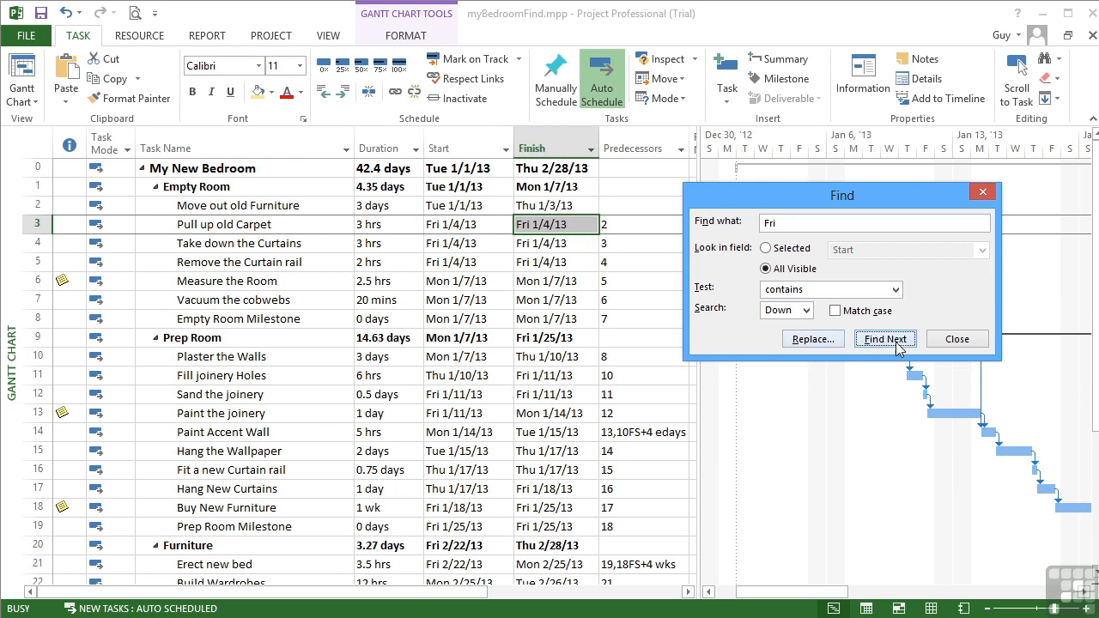
{"action": "left_click", "coordinate": [885, 340]}
{"action": "left_click", "coordinate": [894, 341]}
{"action": "left_click", "coordinate": [895, 342]}
{"action": "left_click", "coordinate": [896, 342]}
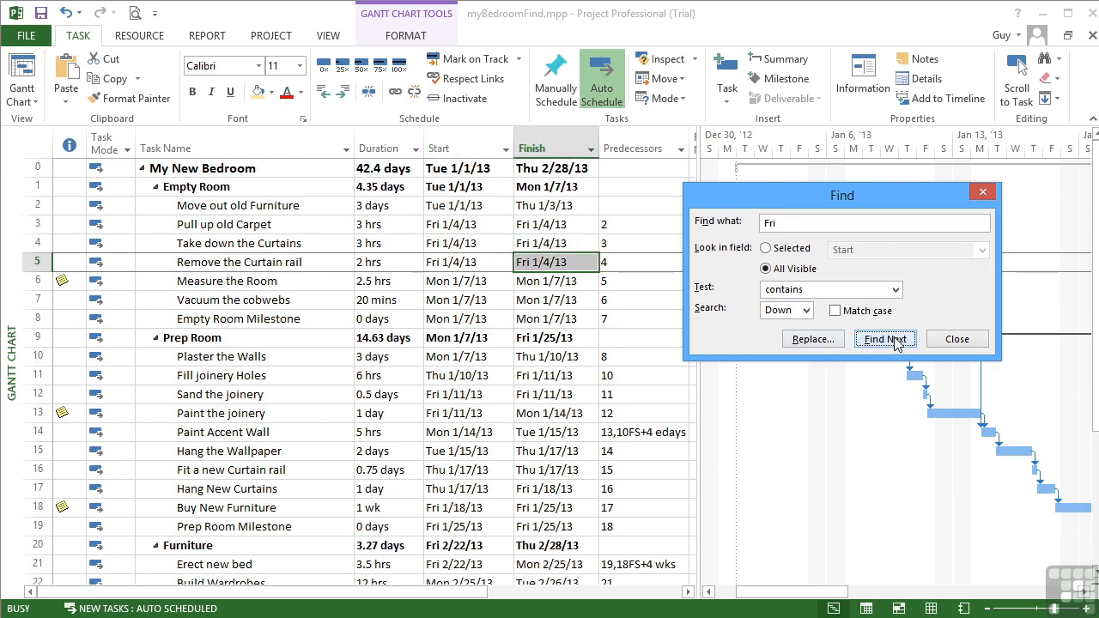
{"action": "left_click", "coordinate": [896, 341]}
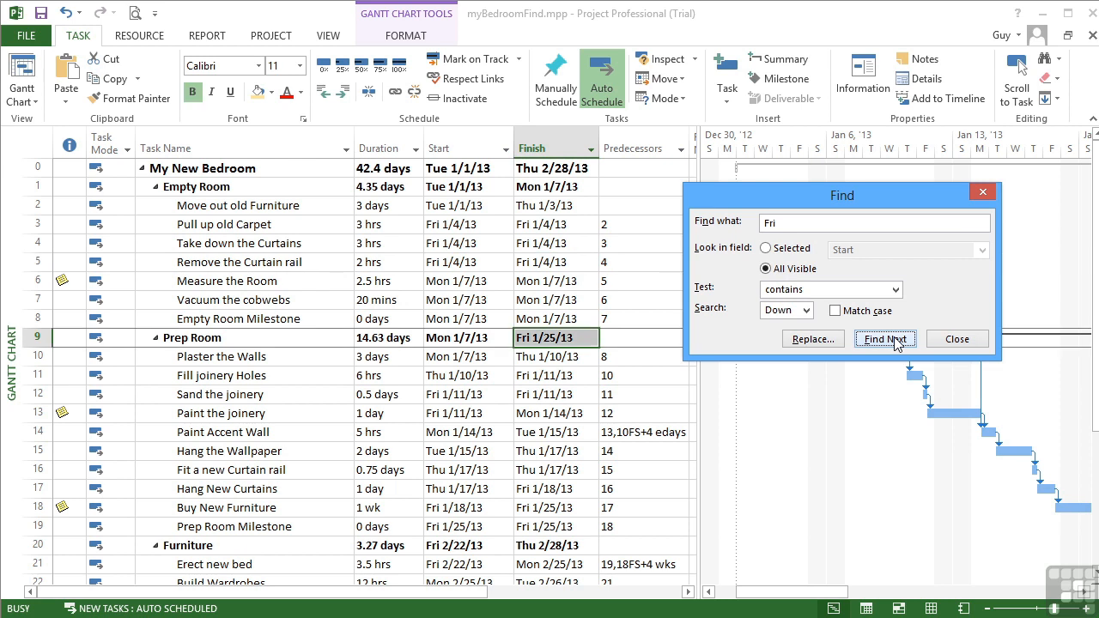
{"action": "left_click", "coordinate": [895, 341]}
{"action": "left_click", "coordinate": [895, 340]}
{"action": "left_click", "coordinate": [895, 341]}
{"action": "left_click", "coordinate": [896, 341]}
{"action": "left_click", "coordinate": [895, 341]}
{"action": "left_click", "coordinate": [895, 341]}
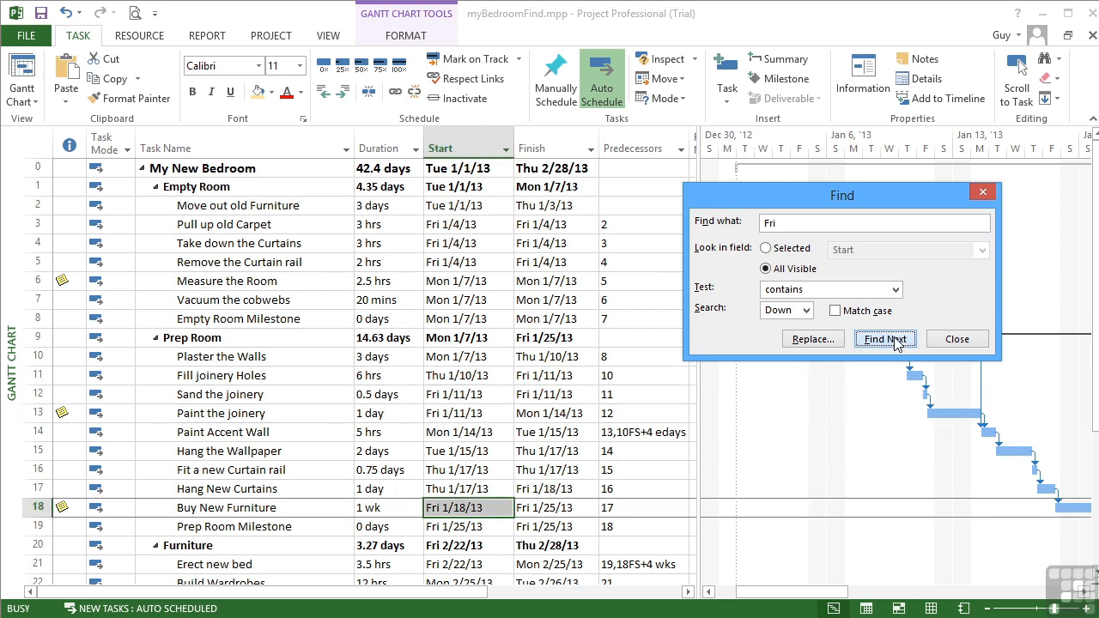
{"action": "left_click", "coordinate": [895, 341]}
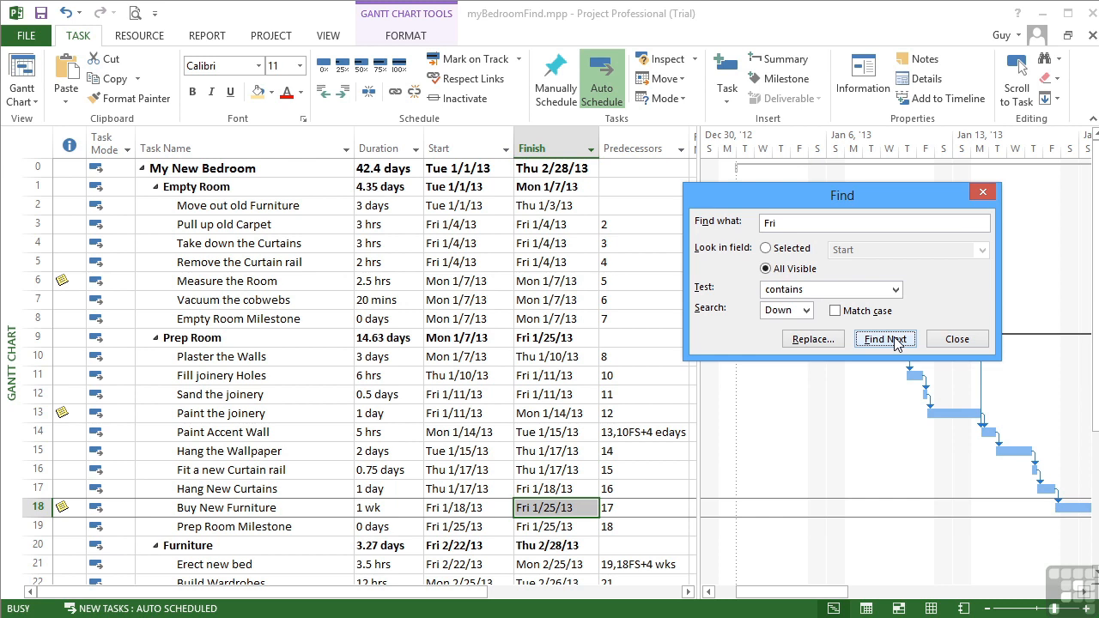
Find every occurrence of "1/14" in all visible fields until the search ends, and reposition the search dialog
{"action": "key", "text": "BackSpace"}
{"action": "key", "text": "BackSpace"}
{"action": "key", "text": "BackSpace"}
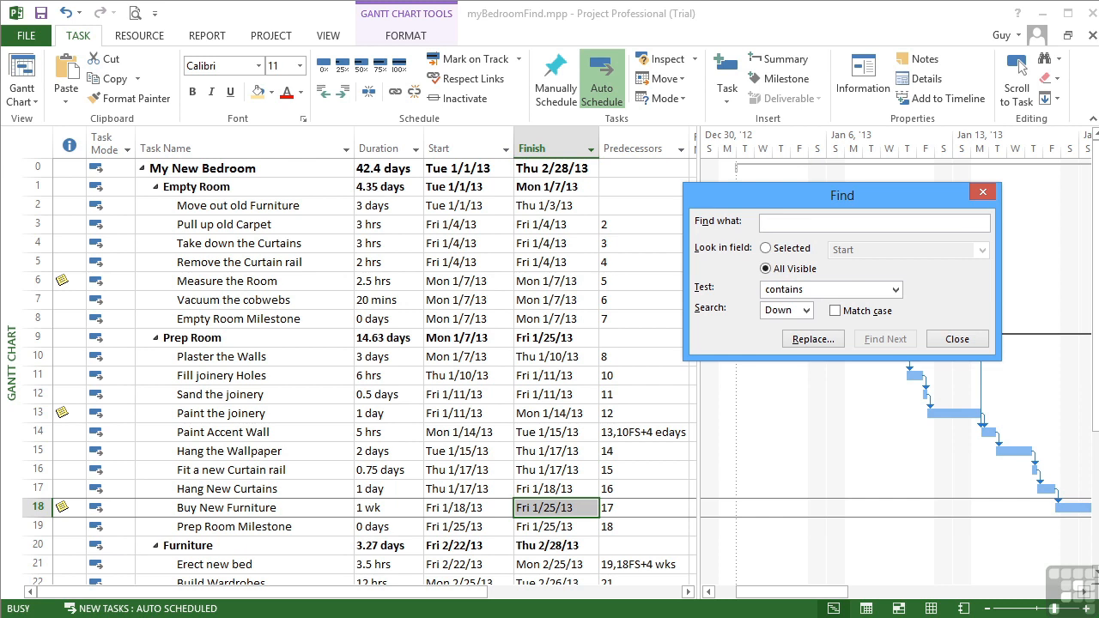
{"action": "type", "text": "1/14"}
{"action": "left_click", "coordinate": [891, 343]}
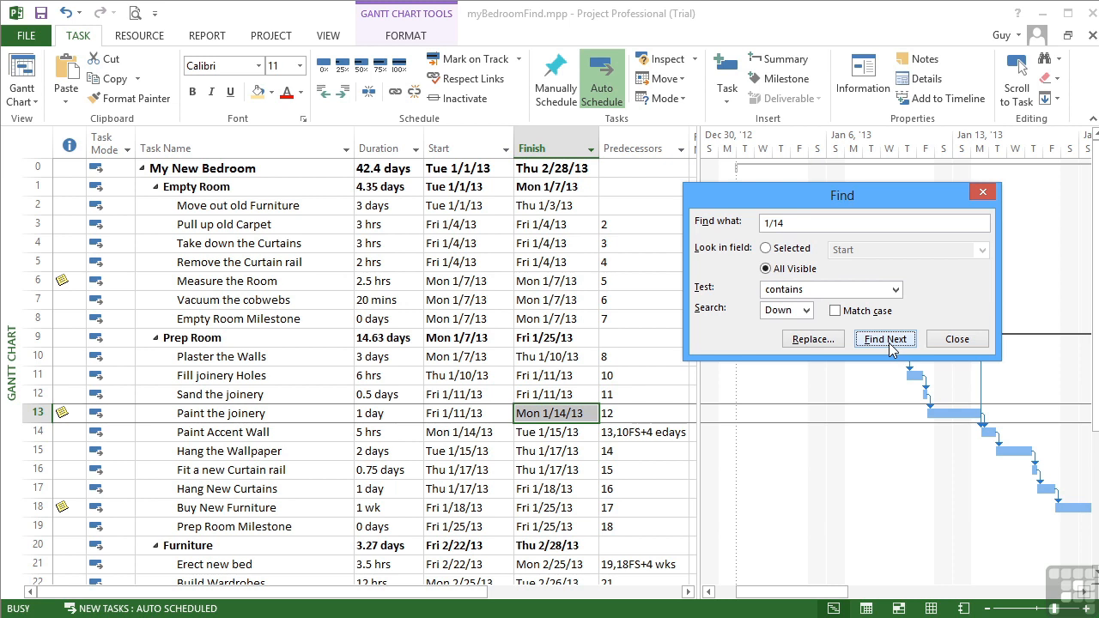
{"action": "left_click", "coordinate": [891, 342]}
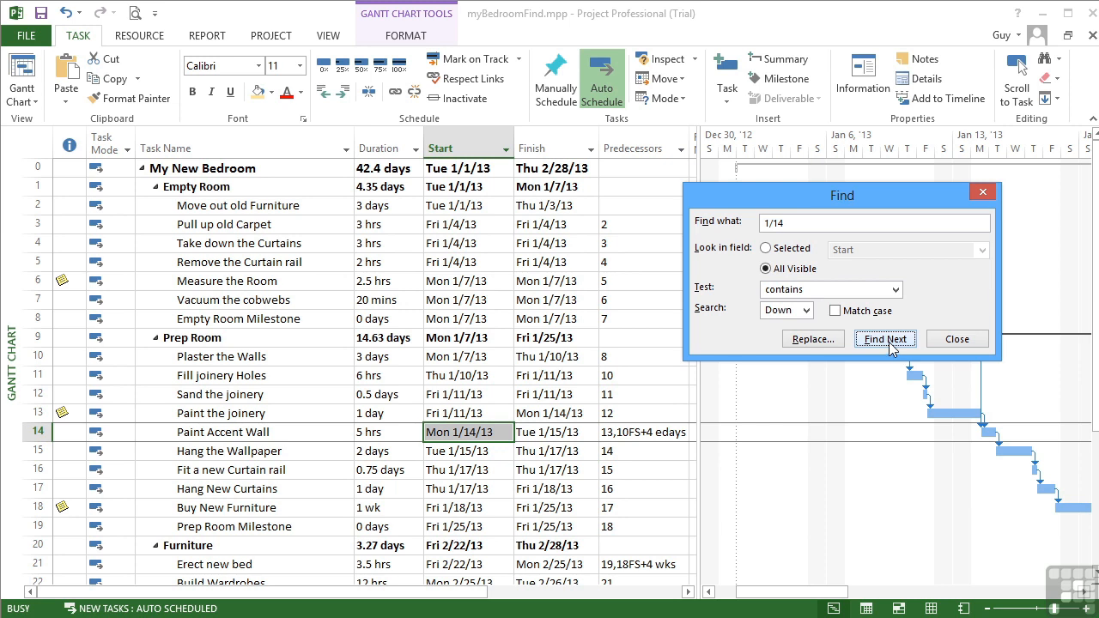
{"action": "left_click", "coordinate": [889, 341]}
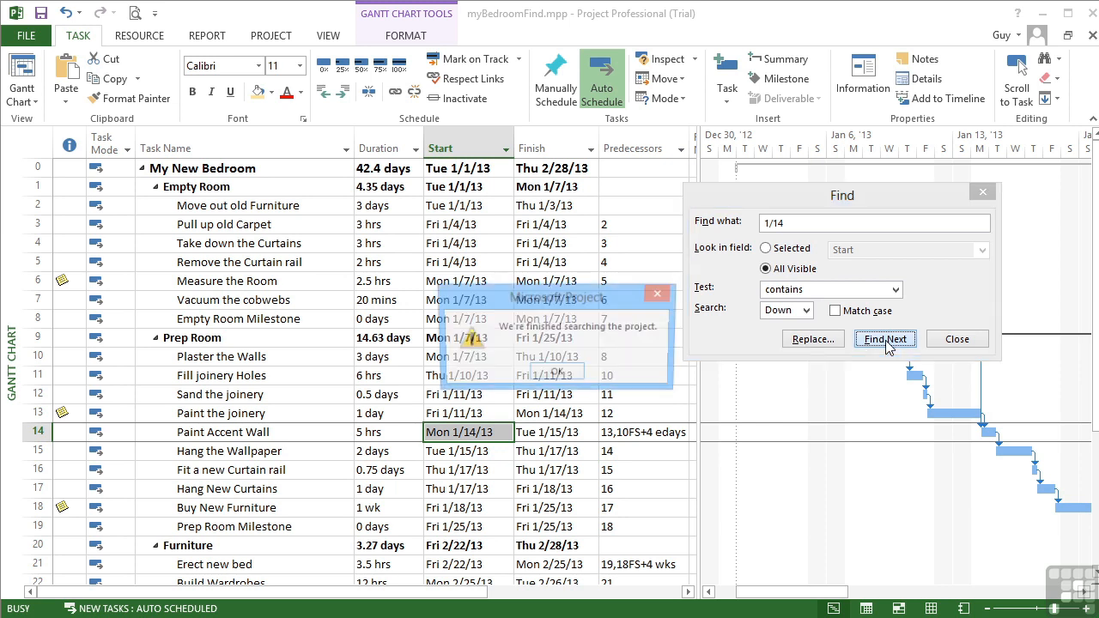
{"action": "left_click", "coordinate": [564, 379]}
{"action": "left_click_drag", "start_coordinate": [872, 199], "coordinate": [774, 220]}
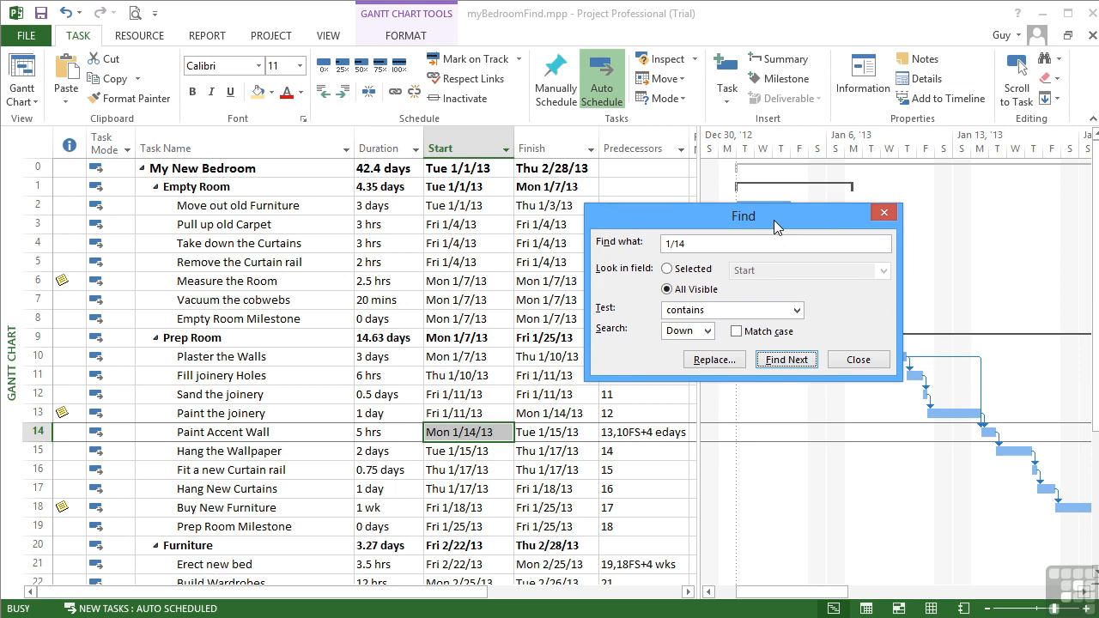